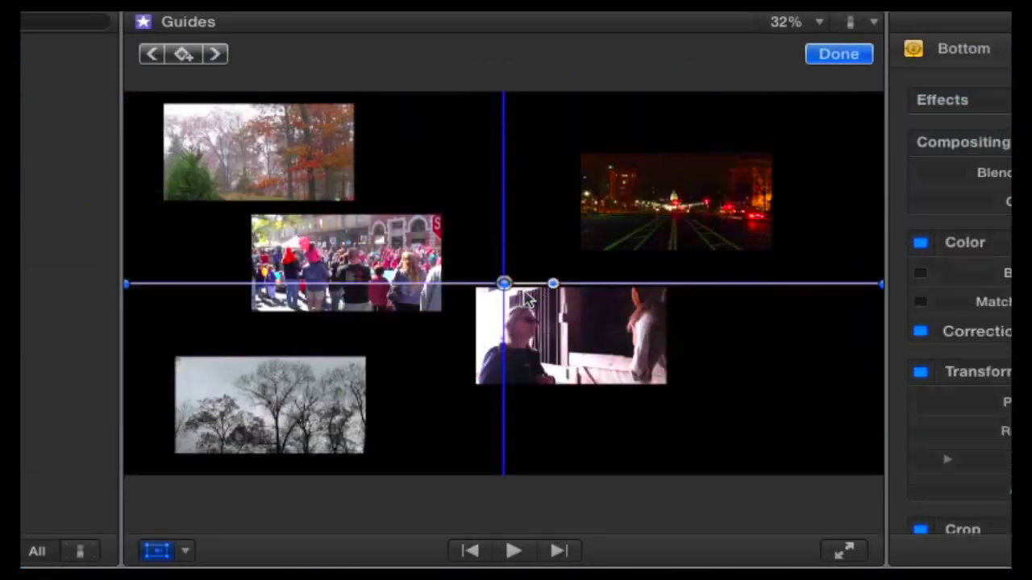
Step: Set the guides to the horse clip's bottom and crowd clip's left edge, aligning Trees Fall and crowd
left_click_drag(526, 291, 521, 368)
left_click(506, 285)
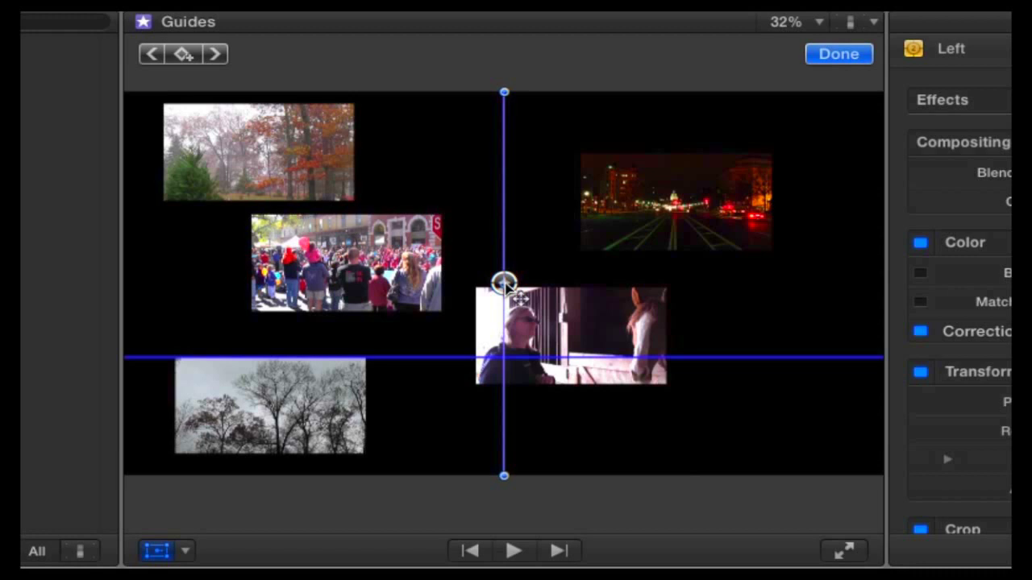
left_click_drag(503, 282, 227, 284)
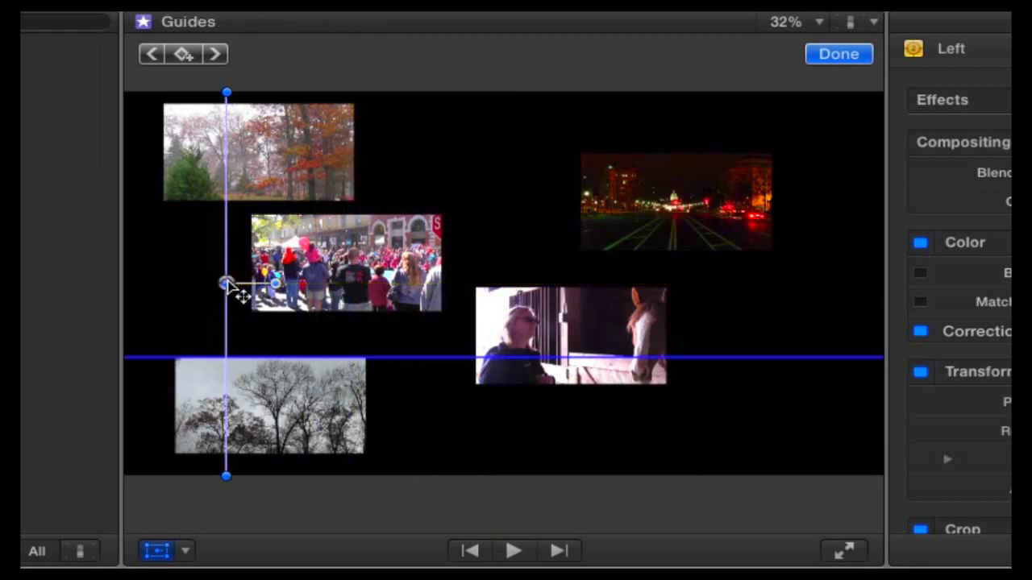
left_click_drag(287, 156, 326, 158)
left_click(351, 274)
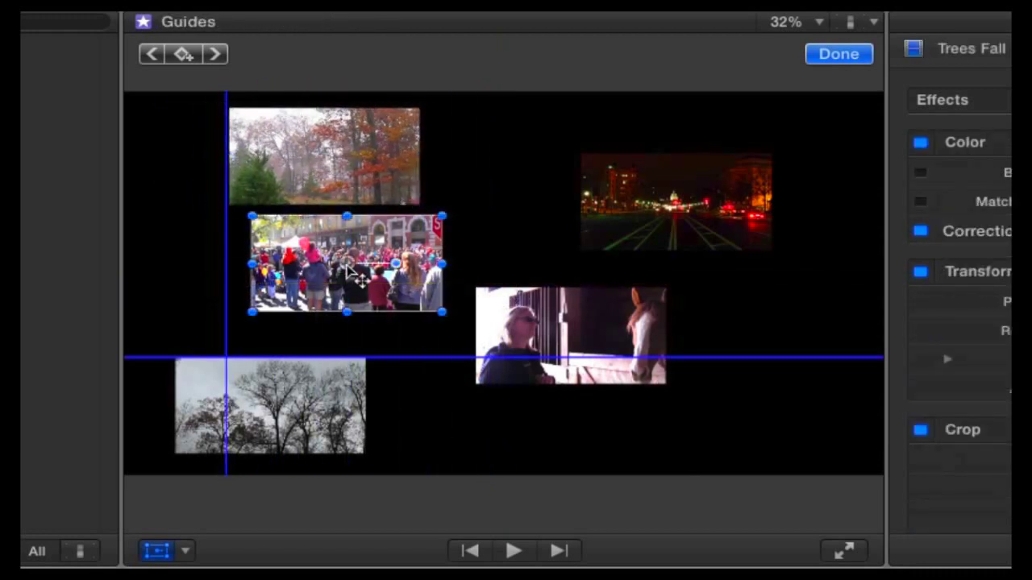
left_click_drag(355, 274, 332, 275)
Step: Lower the horizontal guide and snap Trees BW, horse and Capitol clips into the bottom row
left_click_drag(301, 416, 352, 377)
left_click(503, 361)
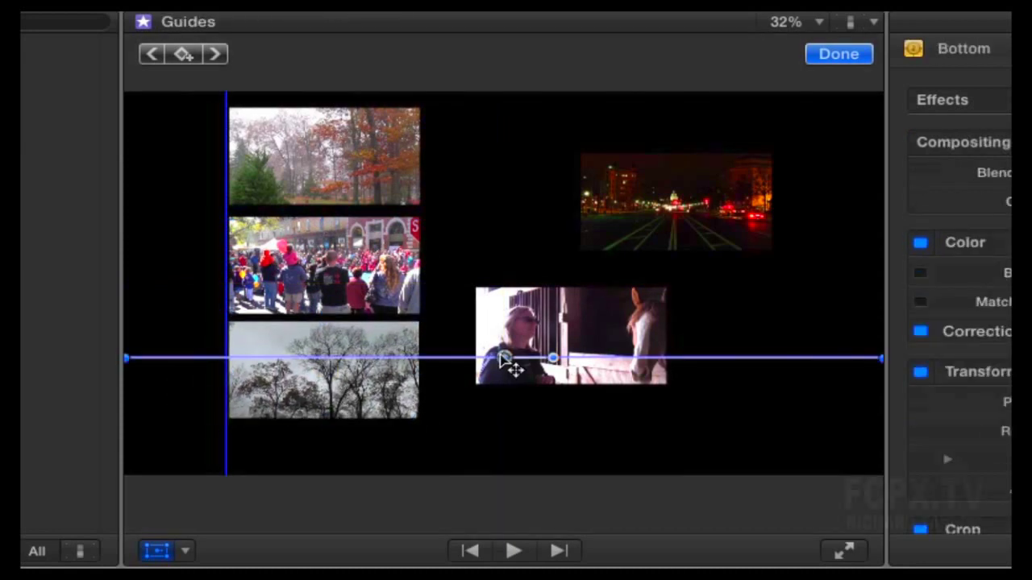
left_click_drag(504, 360, 504, 421)
left_click_drag(581, 341, 526, 367)
left_click_drag(682, 188, 718, 367)
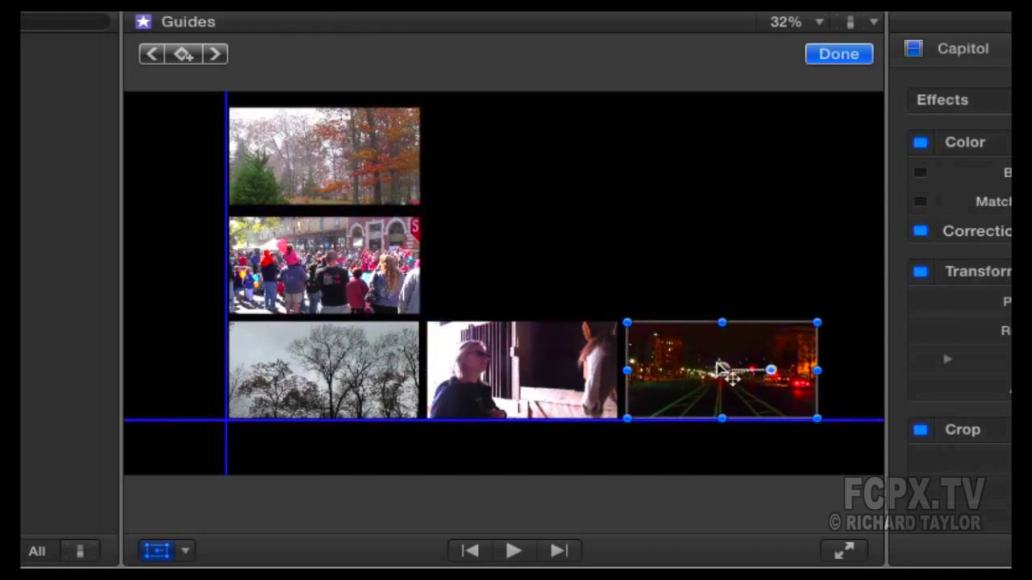
key("super+a")
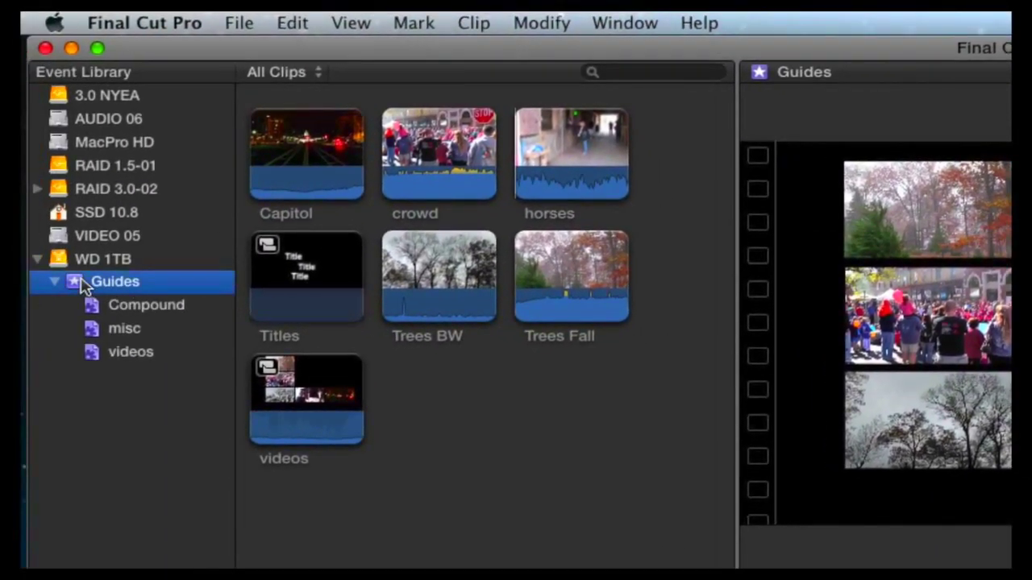
Step: Create an empty compound clip called 'Guides CC' from the File menu
left_click(239, 22)
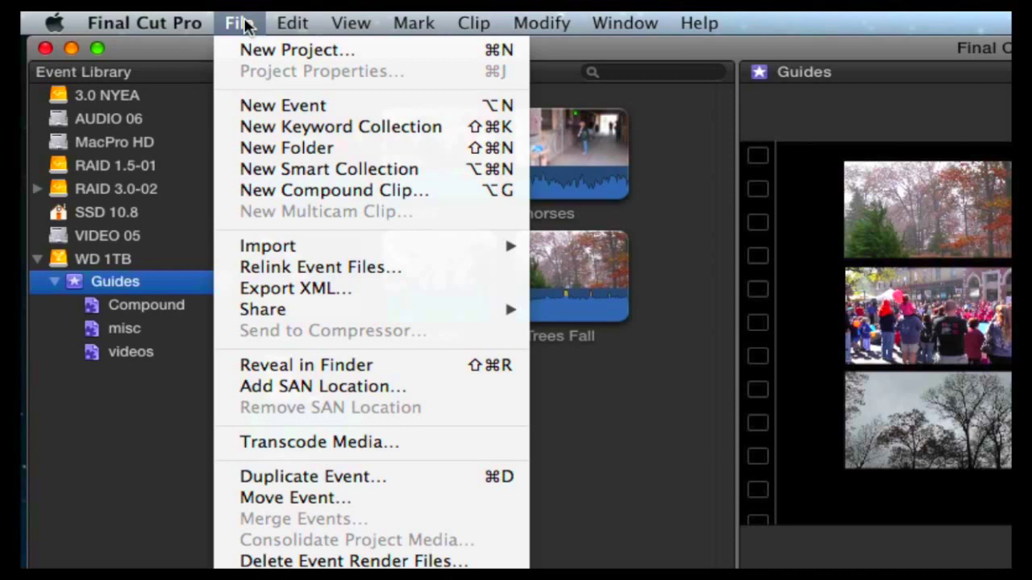
left_click(292, 187)
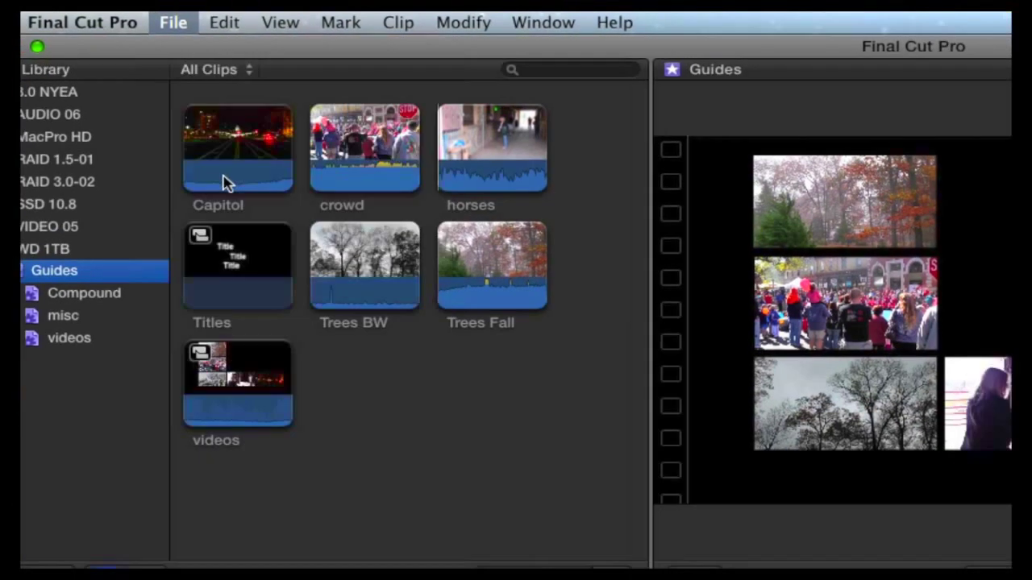
type("Guides")
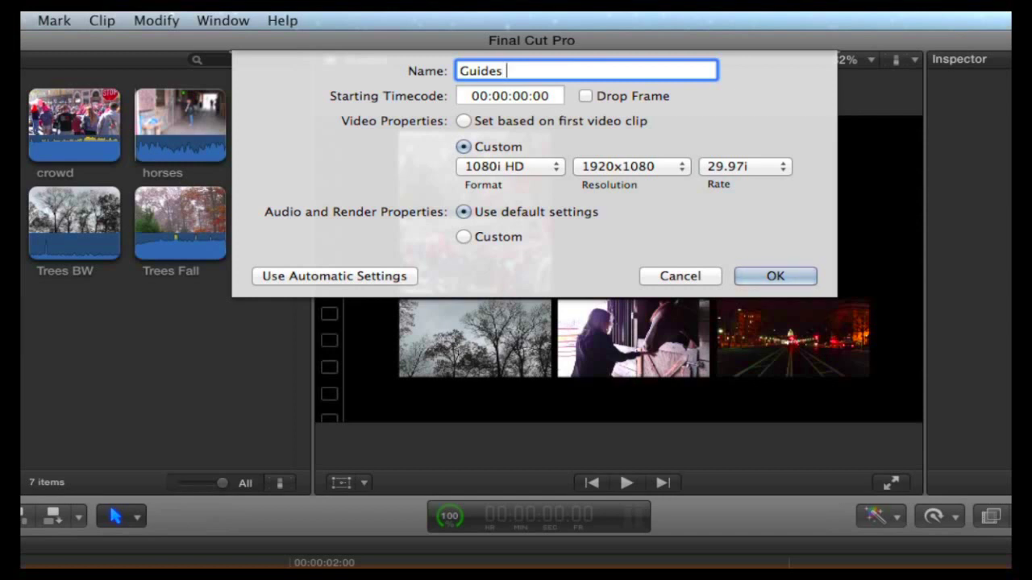
type(" CC")
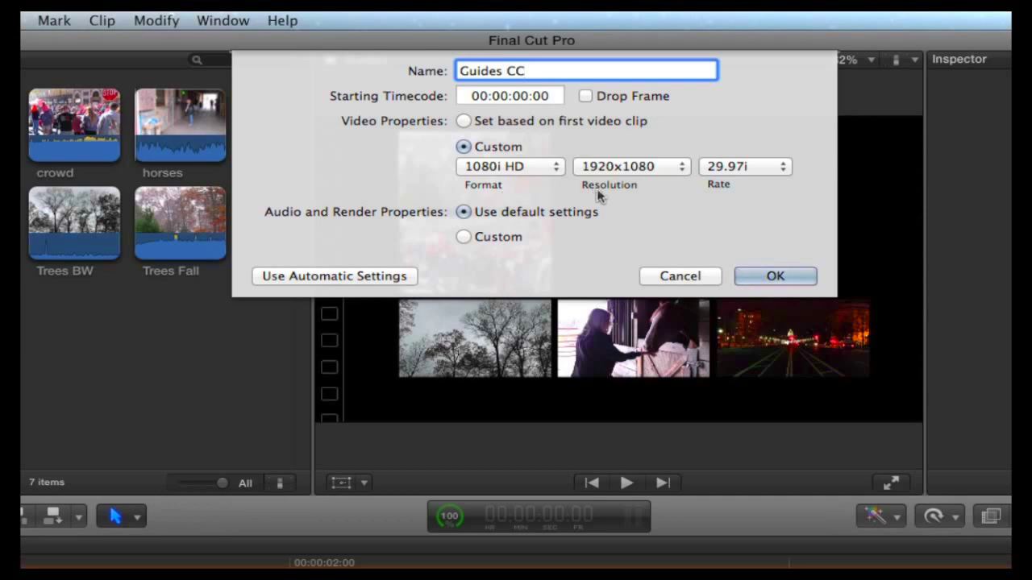
left_click(773, 276)
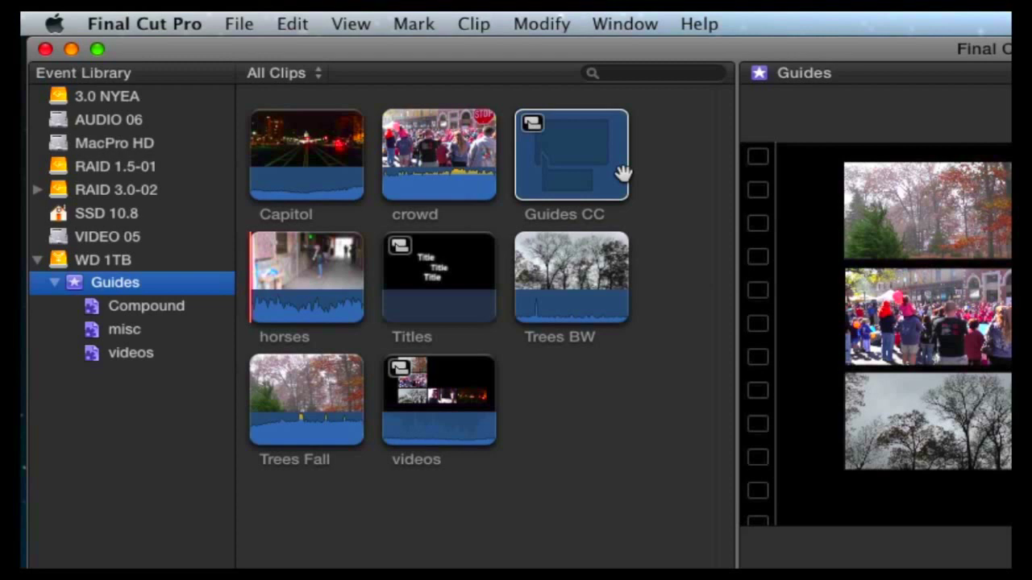
Step: Open Guides CC, append the Capitol clip, fit the timeline and return the playhead to the start
left_click(574, 153)
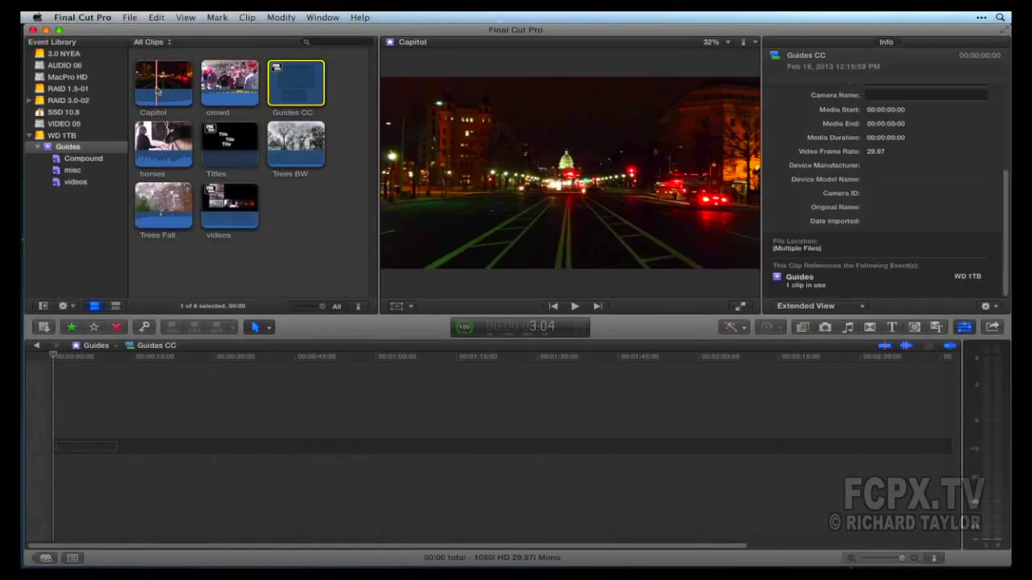
left_click(165, 93)
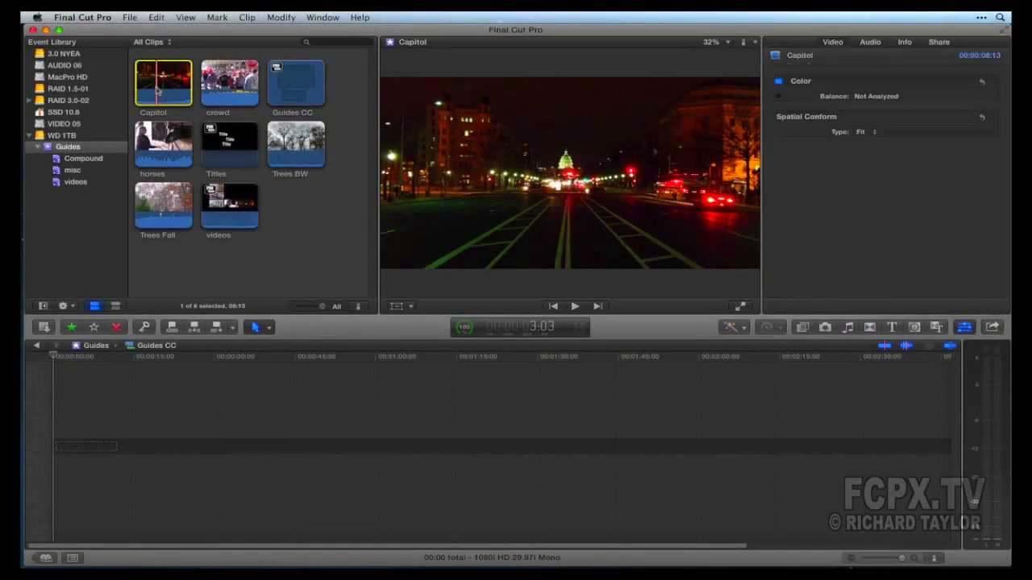
key("e")
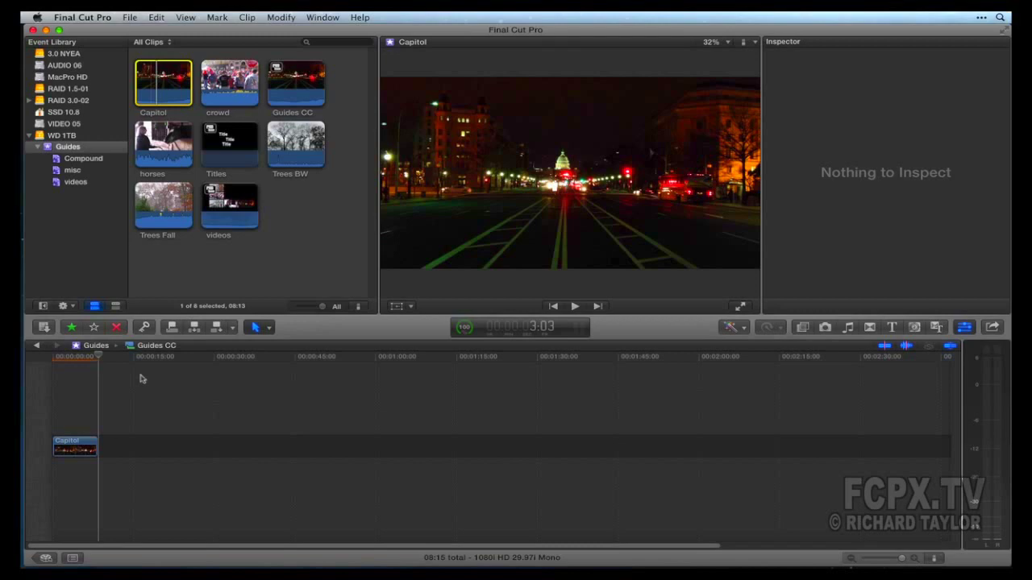
left_click(142, 399)
key("shift+z")
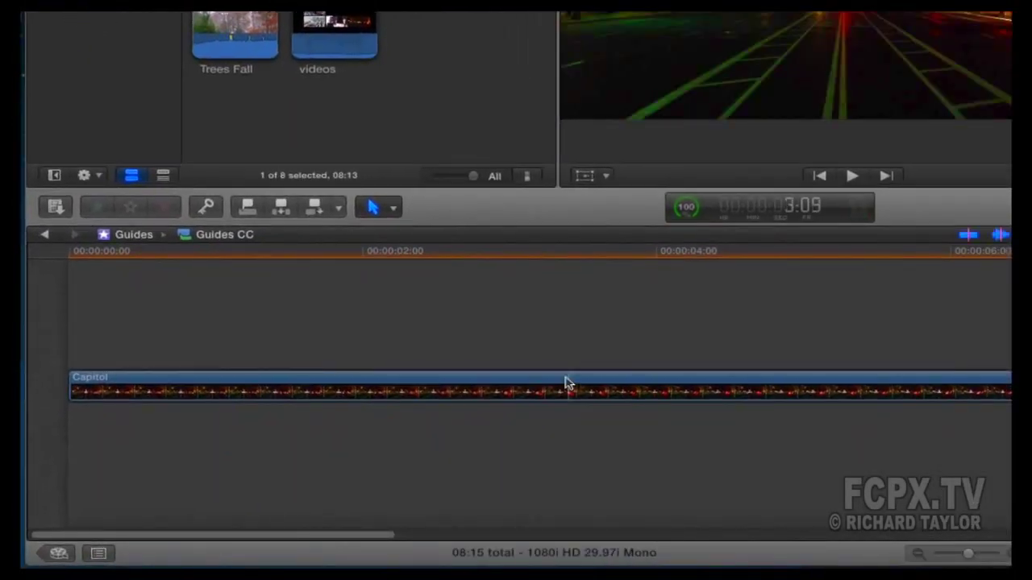
left_click(384, 444)
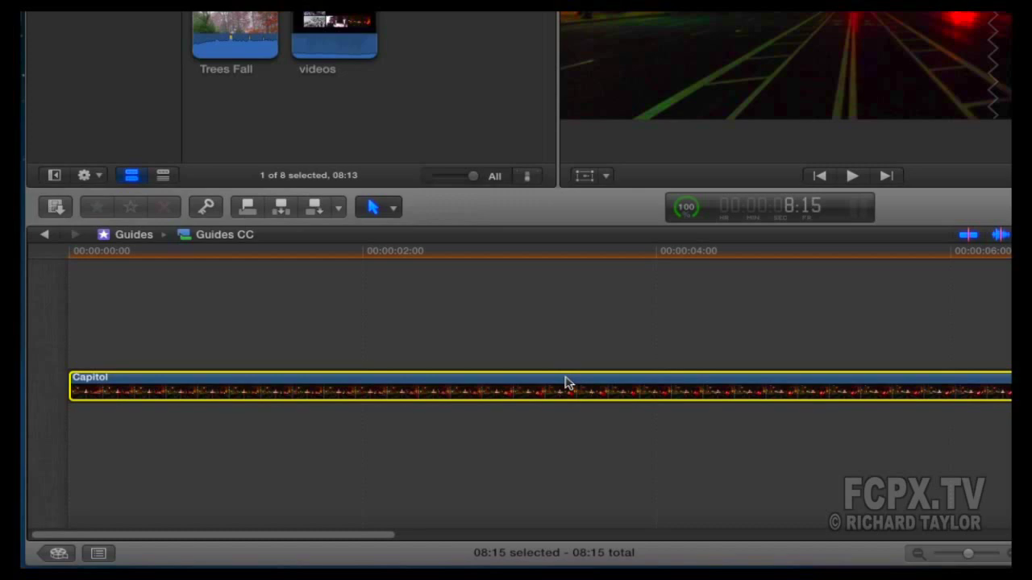
key("Home")
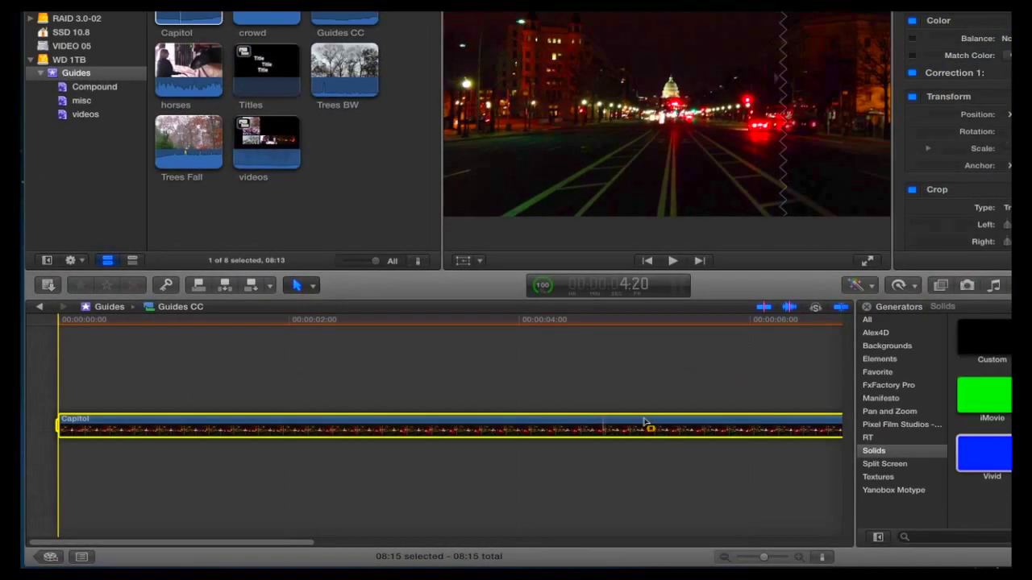
Step: Connect a blue Vivid solid above the Capitol clip and duplicate it onto the lane above
key("End")
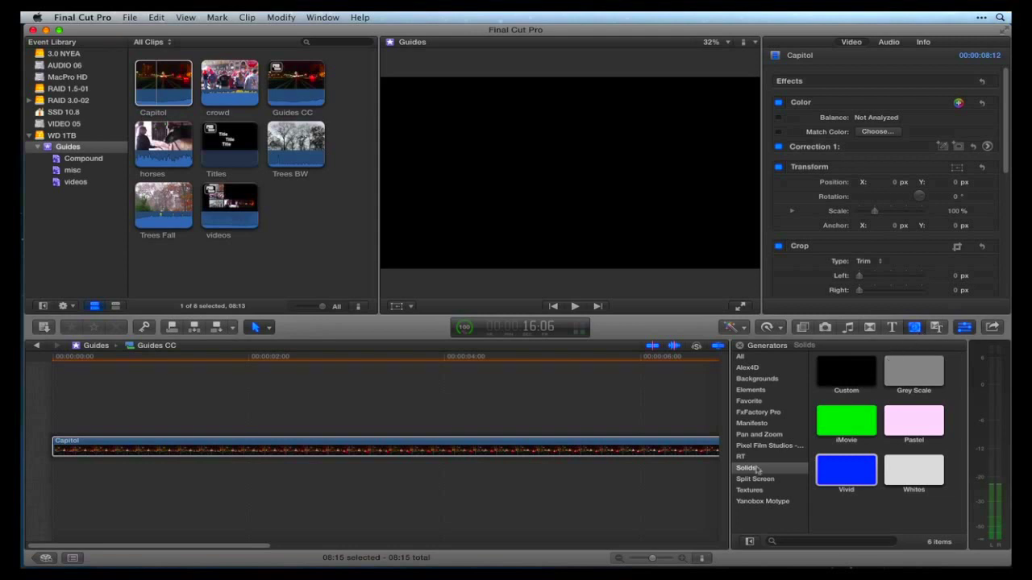
left_click(837, 475)
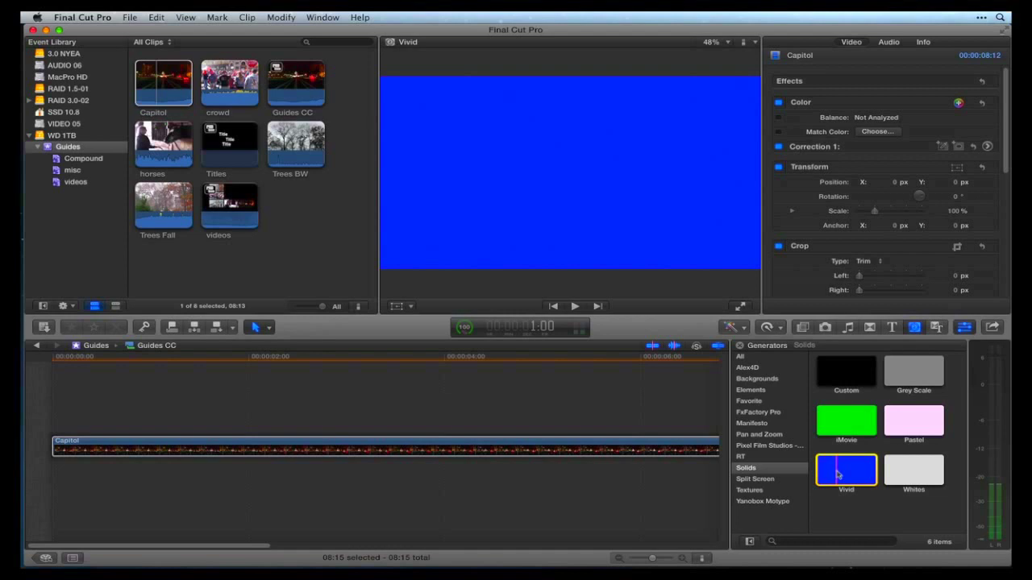
key("q")
key("shift+z")
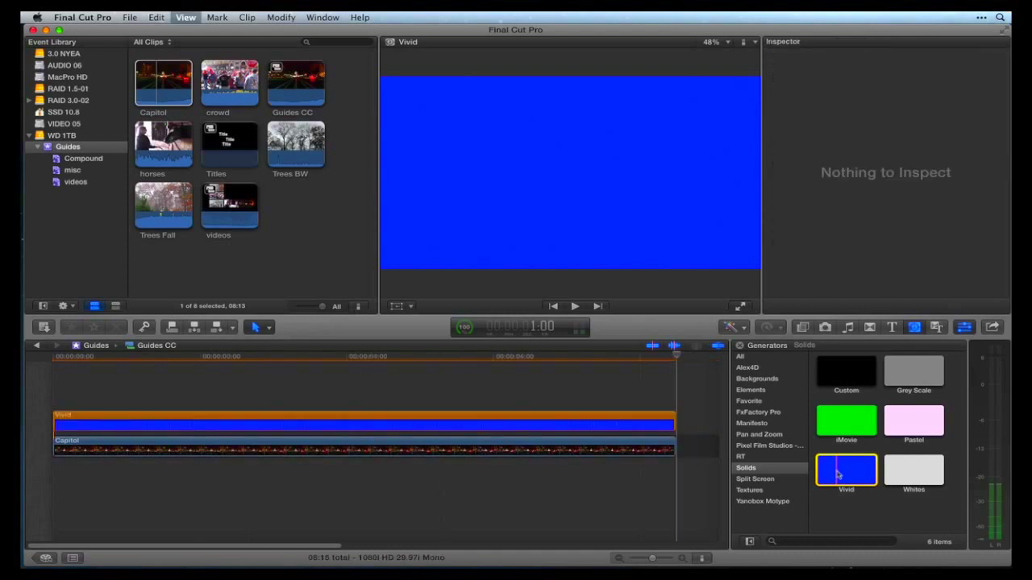
left_click(214, 417)
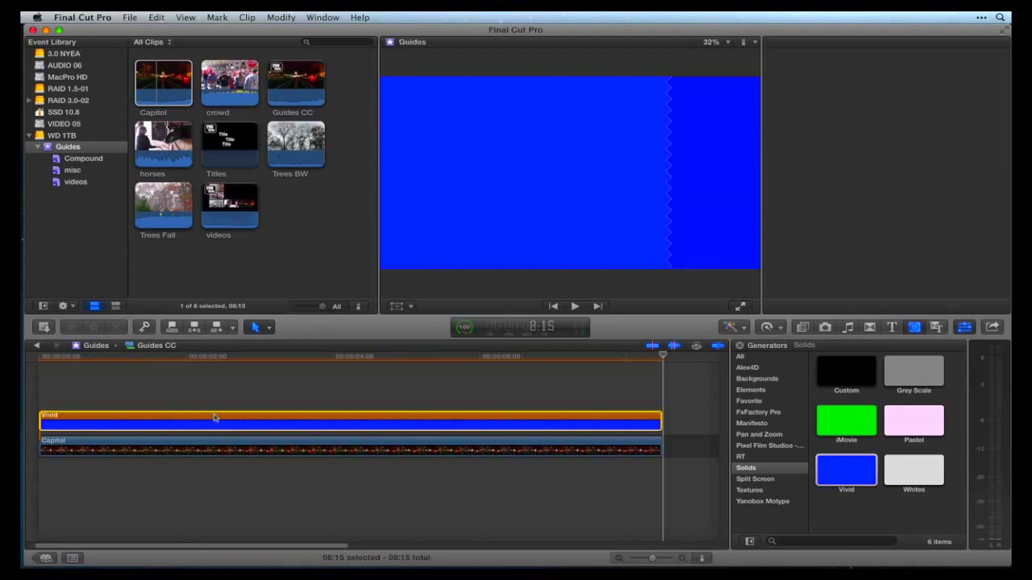
left_click_drag(214, 417, 216, 395)
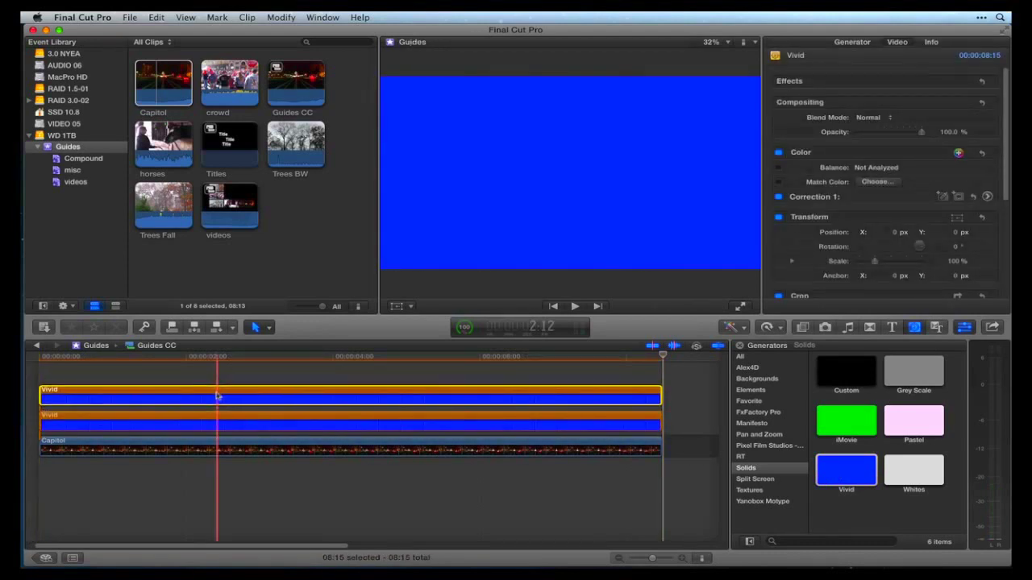
Step: Rename the first Vivid clip to 'Horizontal' in the Info inspector
scroll(145, 395, "left", 1)
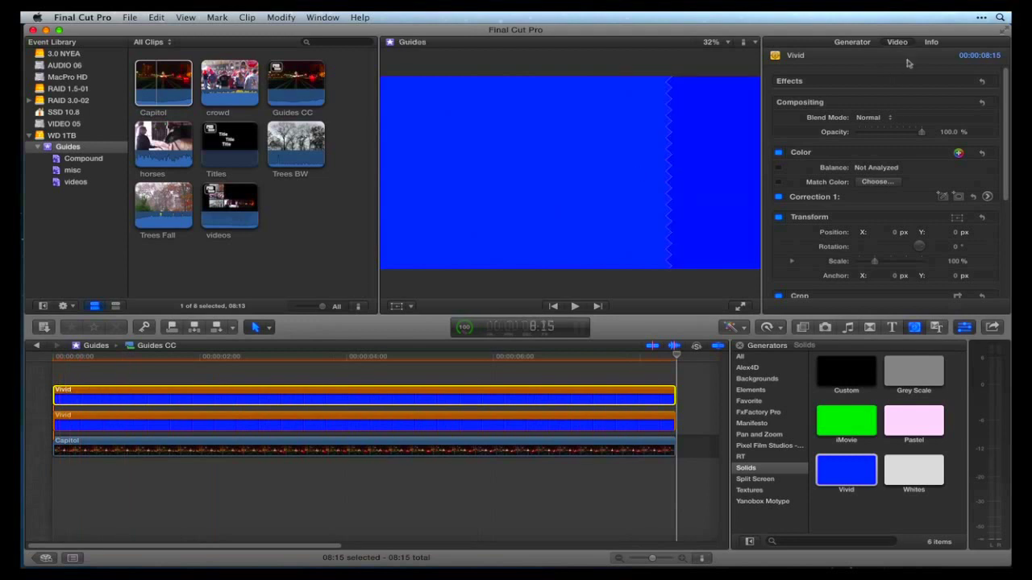
left_click(931, 42)
left_click(889, 94)
left_click_drag(889, 94, 857, 88)
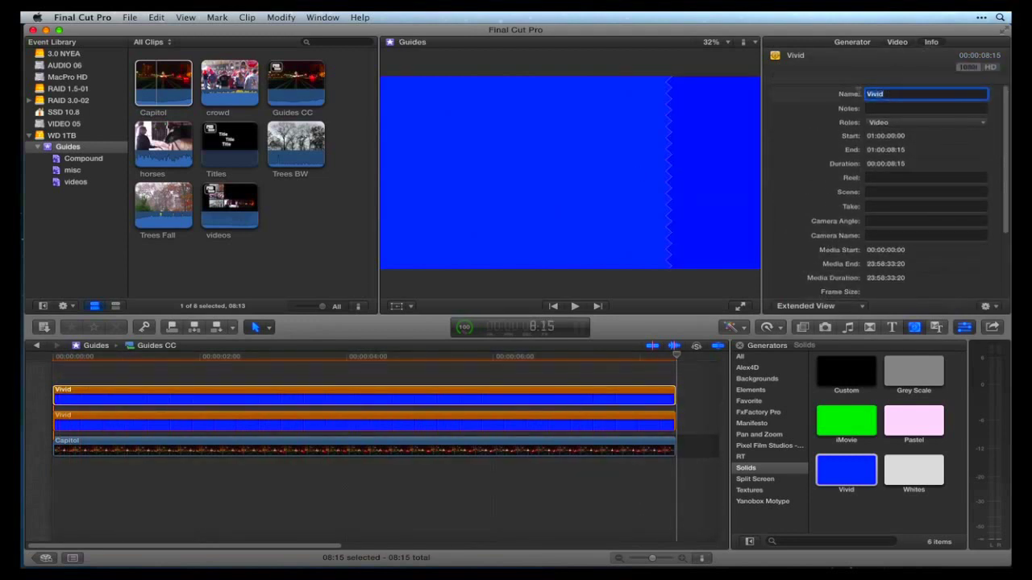
type("Horizontal")
key("Return")
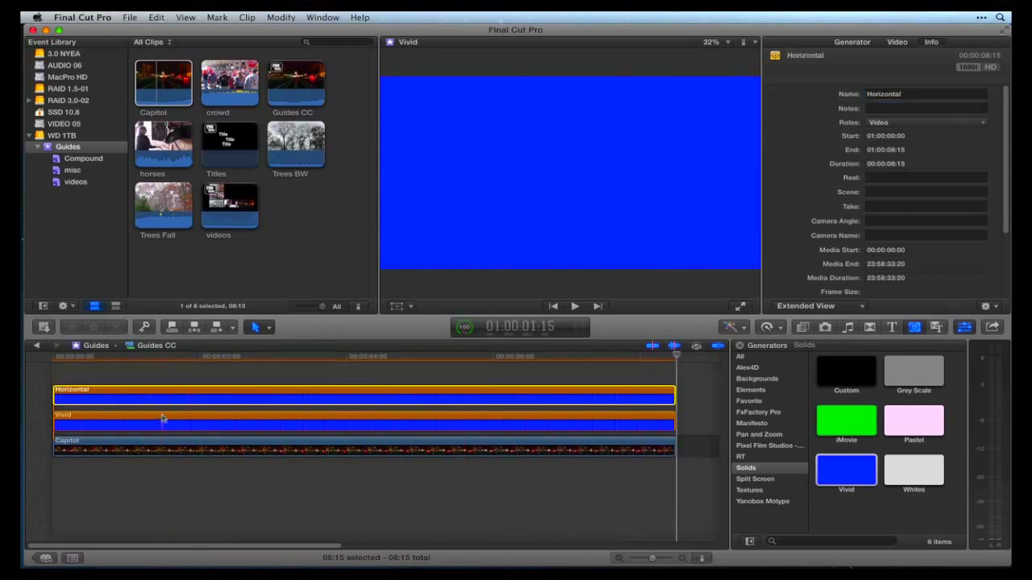
Step: Rename the second Vivid clip to 'Vertical'
left_click(162, 418)
scroll(879, 229, "up", 3)
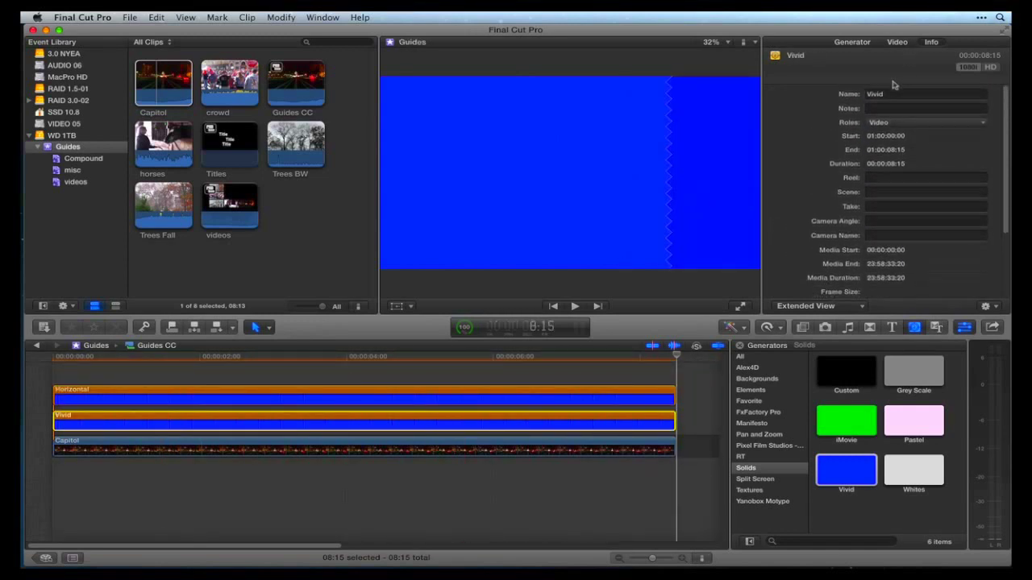
left_click(891, 94)
left_click_drag(891, 94, 841, 94)
type("Vertical")
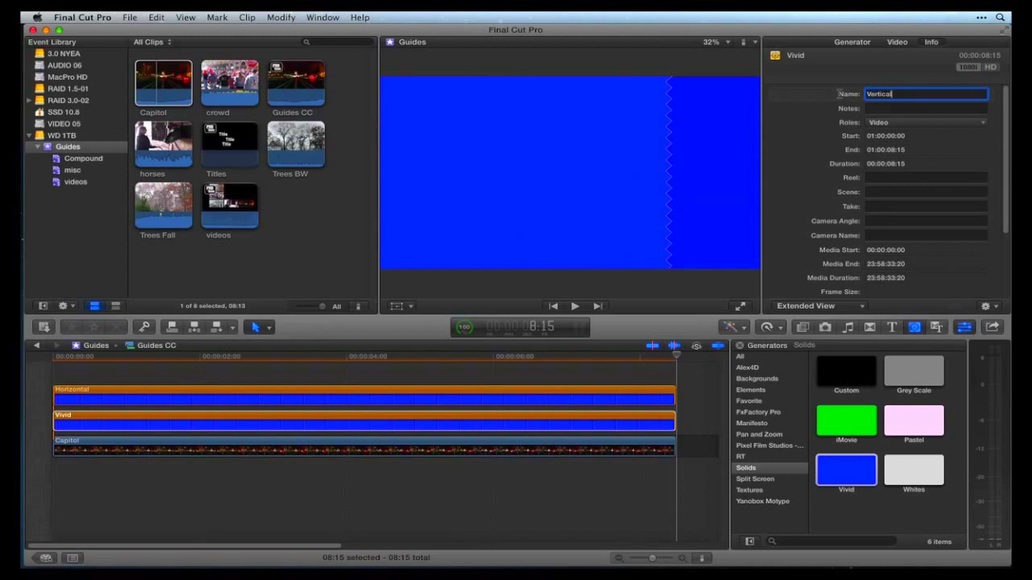
key("Tab")
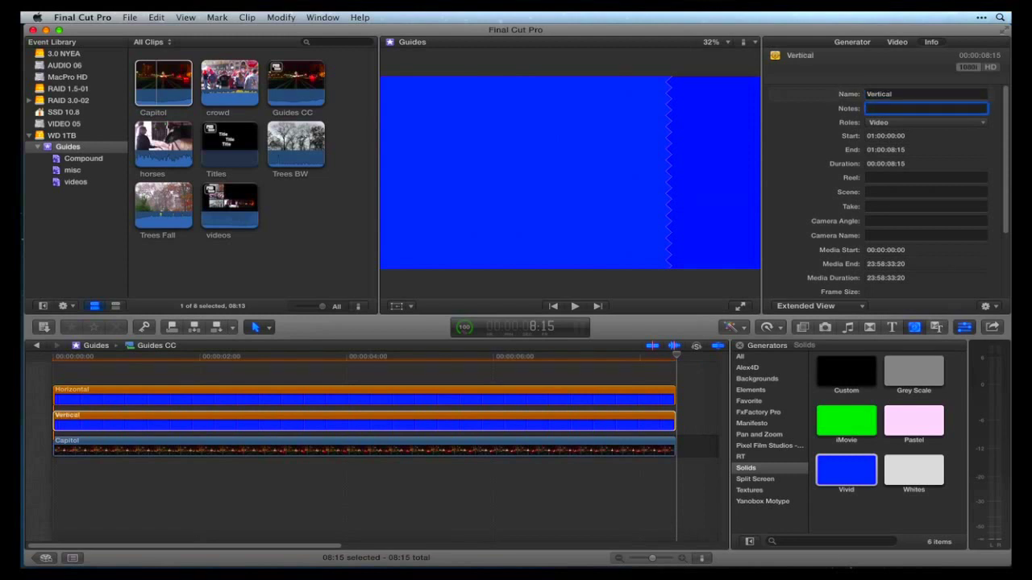
Step: Crop the Vertical clip by 959 px on both left and right
left_click(332, 393)
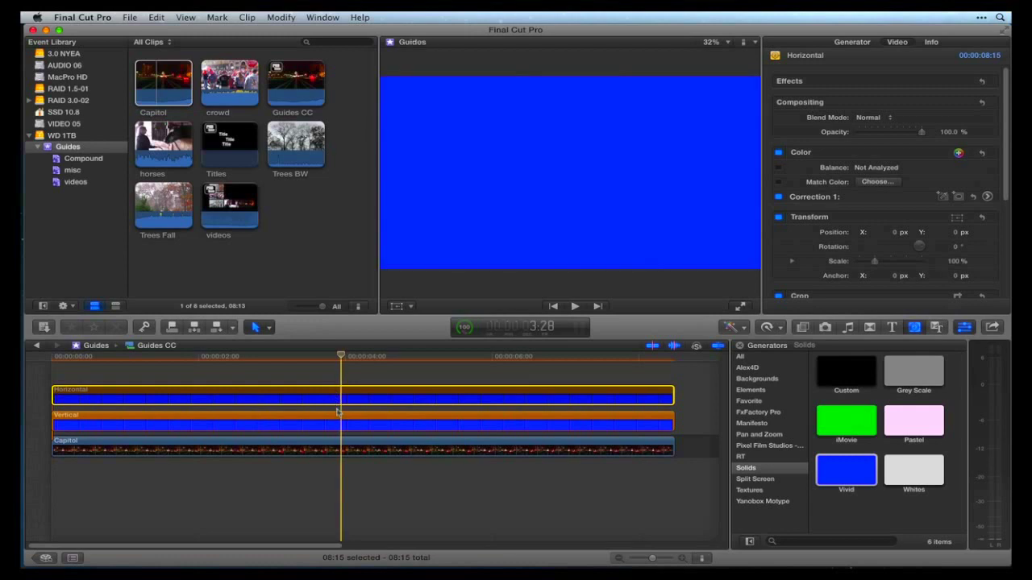
left_click(341, 418)
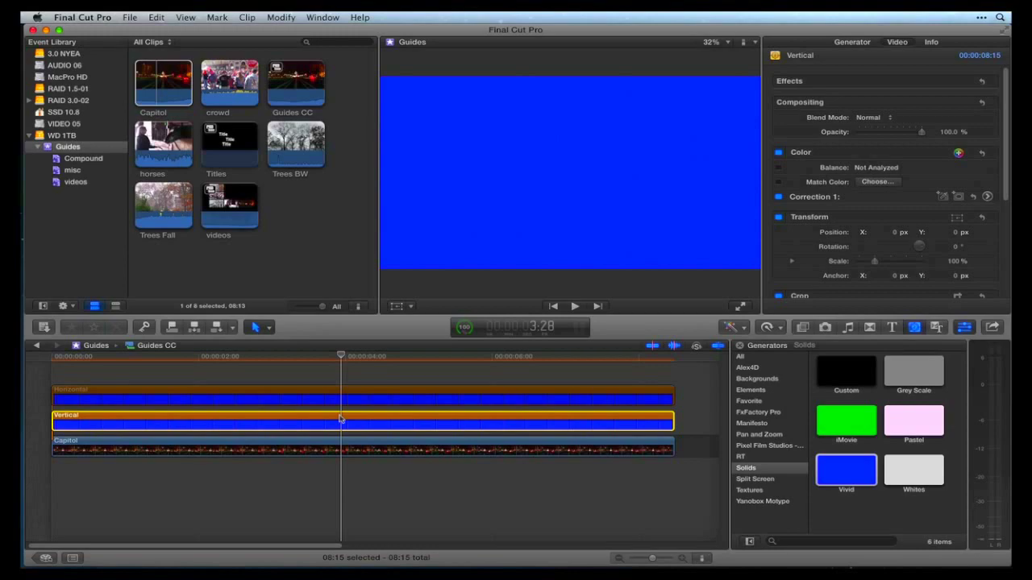
scroll(958, 228, "down", 2)
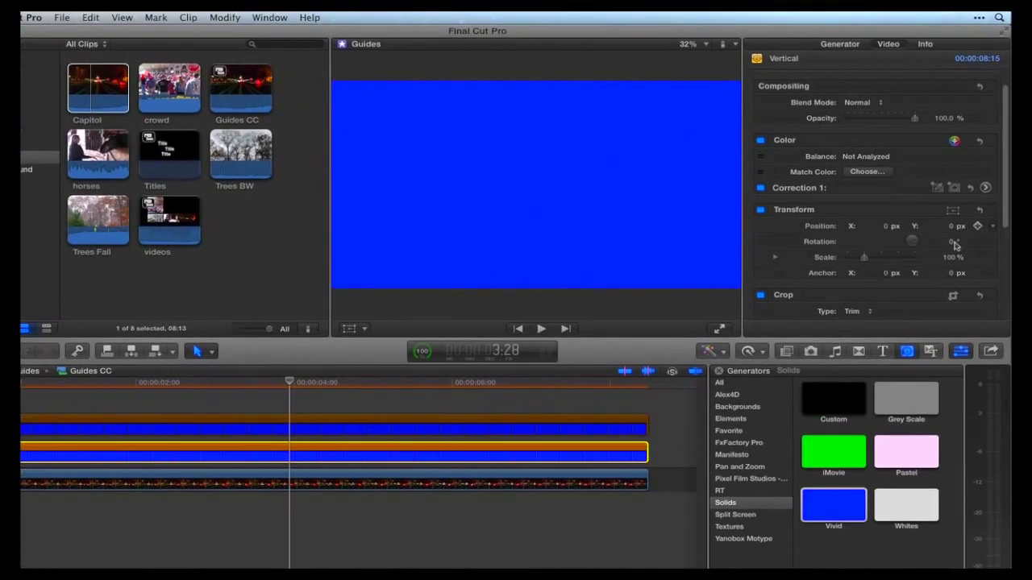
scroll(955, 246, "down", 3)
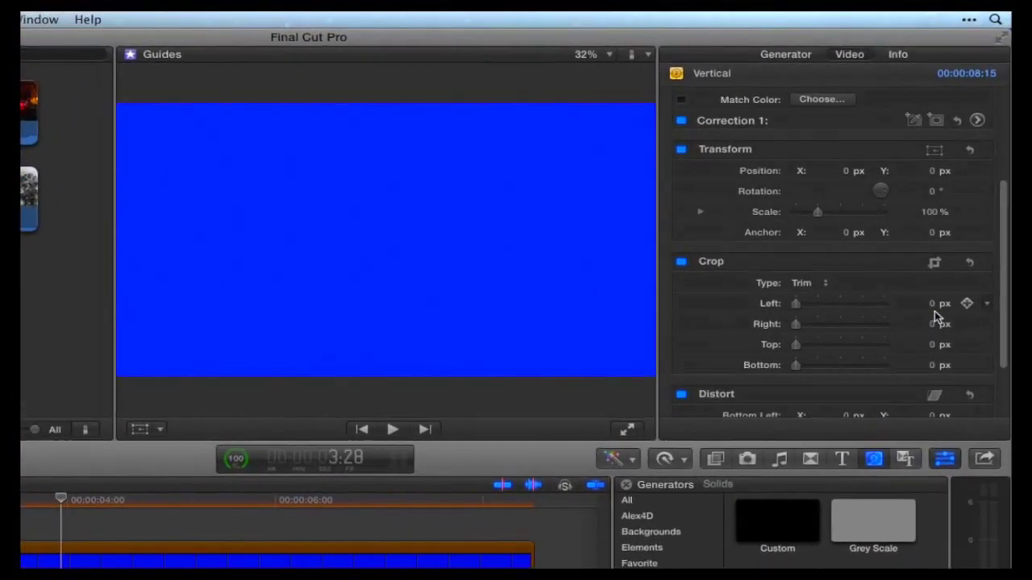
left_click(932, 304)
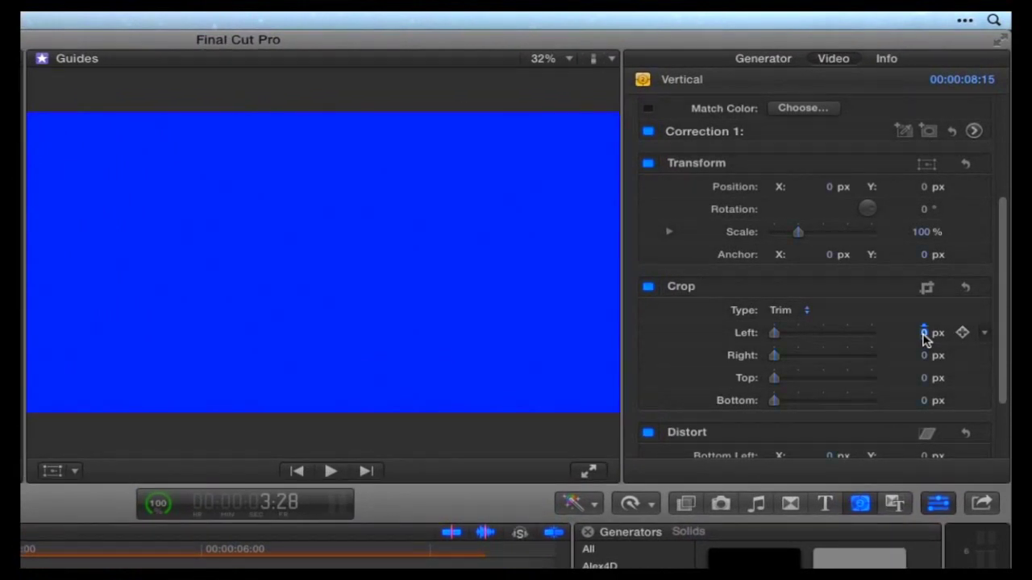
left_click(925, 334)
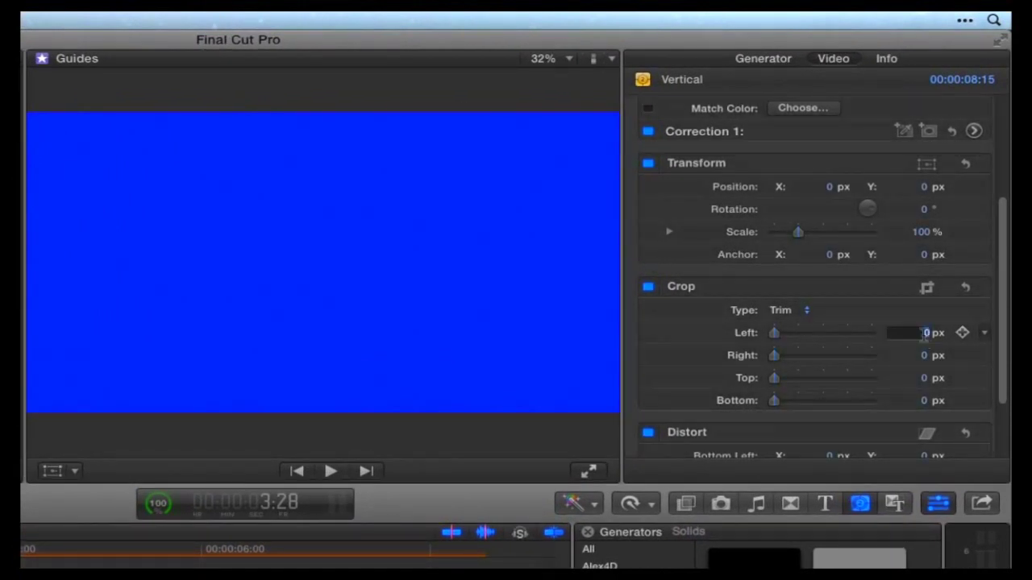
type("959")
key("Tab")
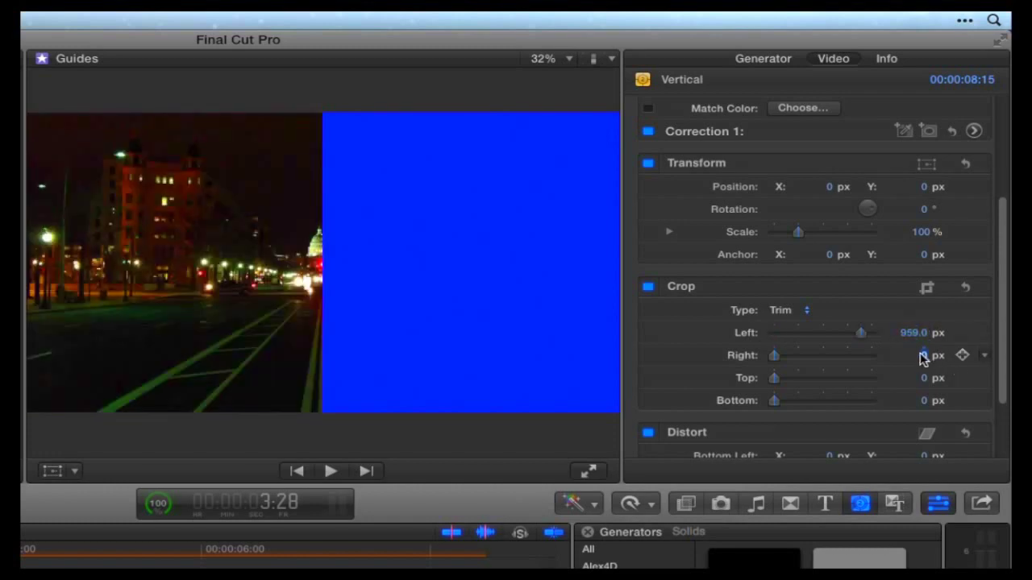
type("959")
key("Tab")
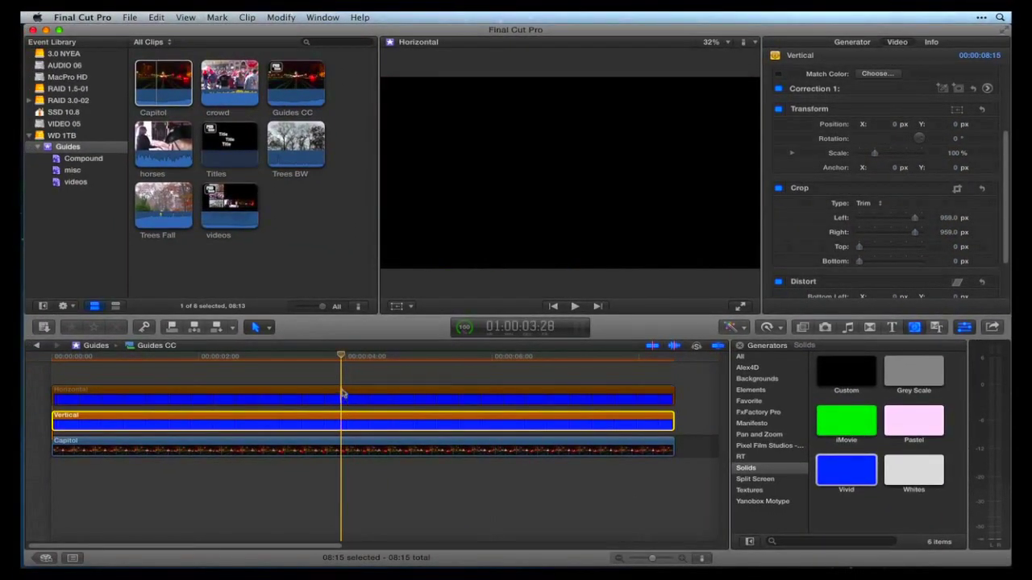
Step: Crop the Horizontal clip by 539 px on both top and bottom
left_click(342, 394)
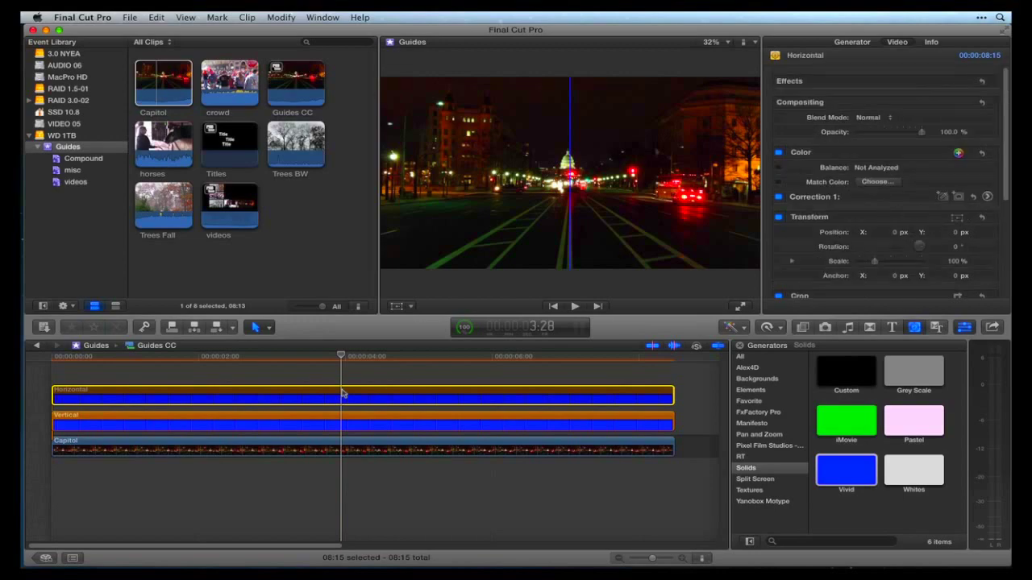
left_click(342, 393)
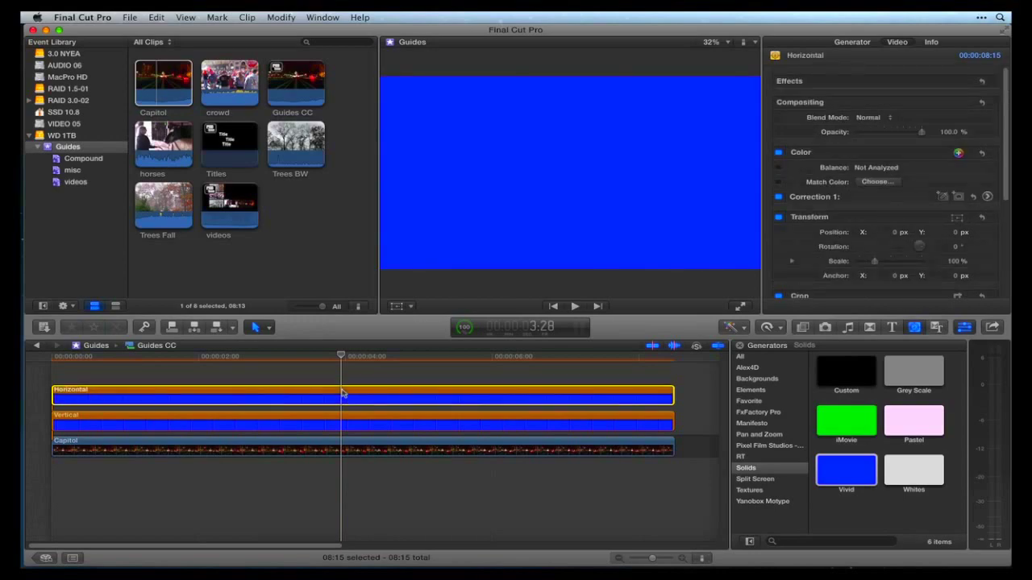
scroll(921, 282, "down", 3)
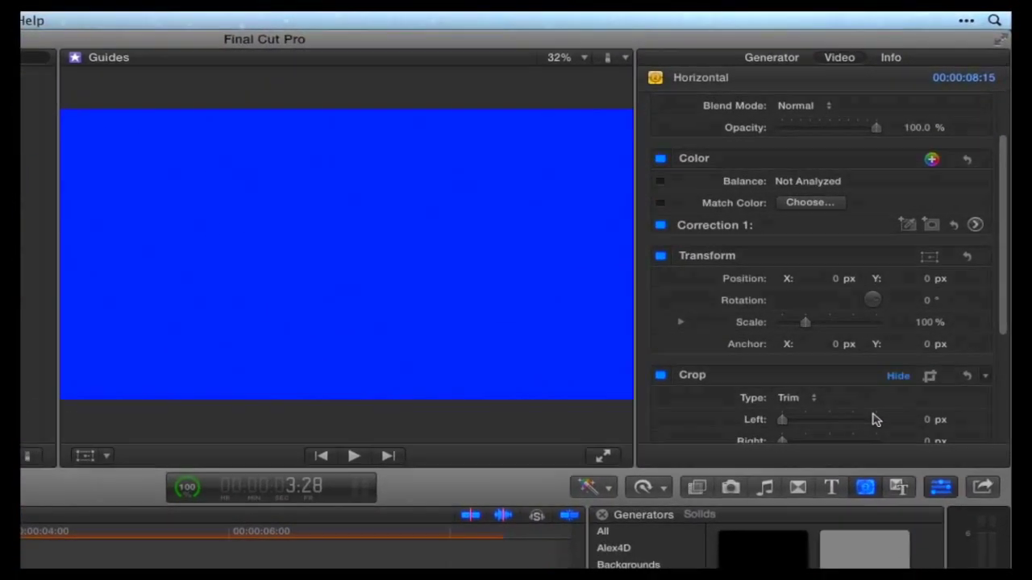
scroll(870, 434, "down", 2)
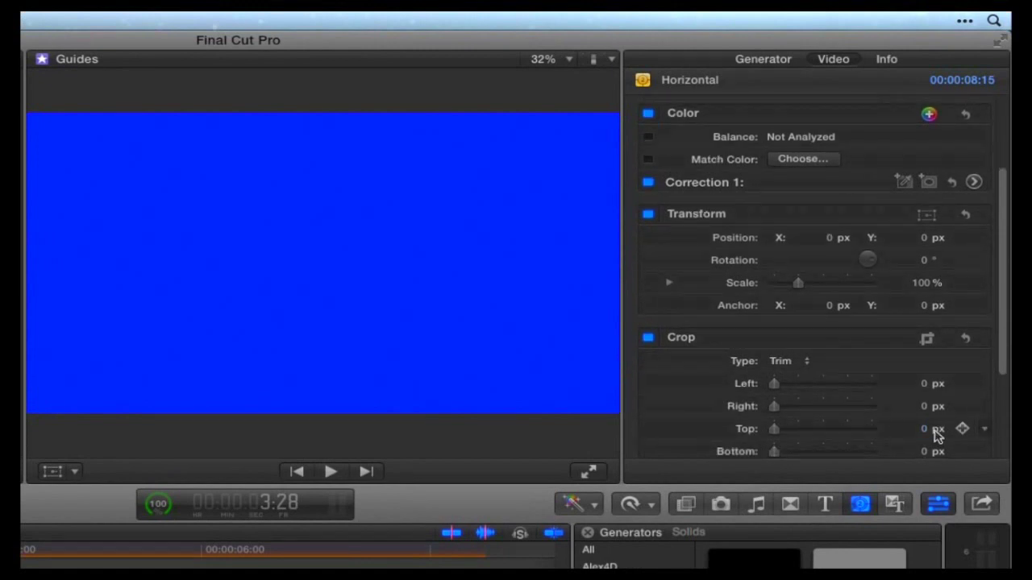
left_click(924, 429)
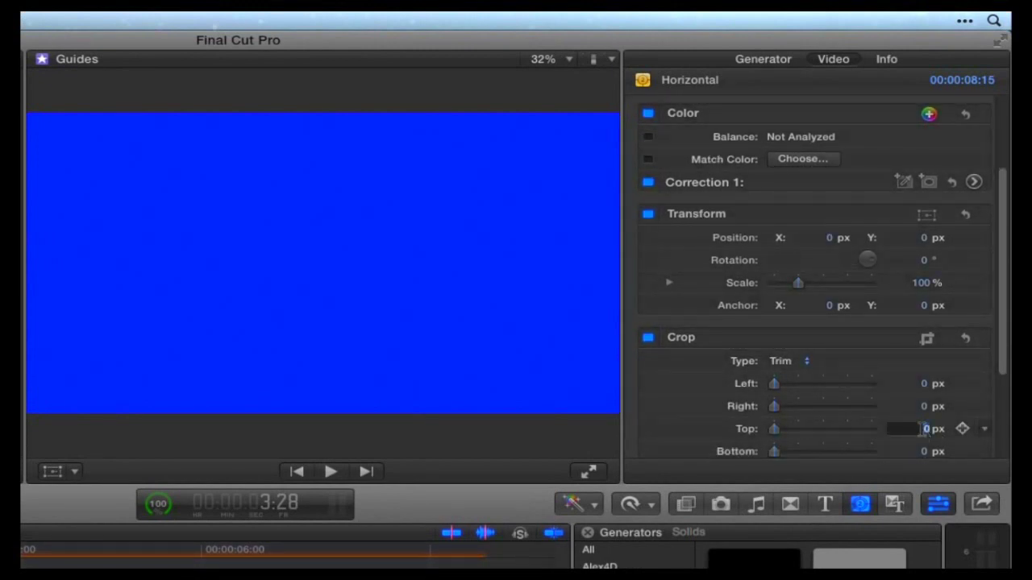
type("539")
key("Return")
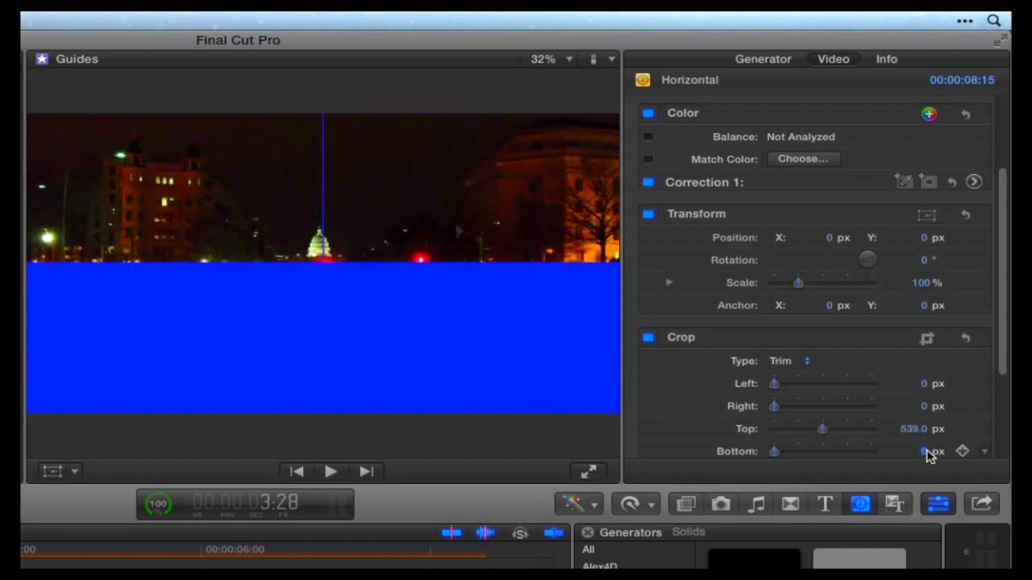
left_click(927, 452)
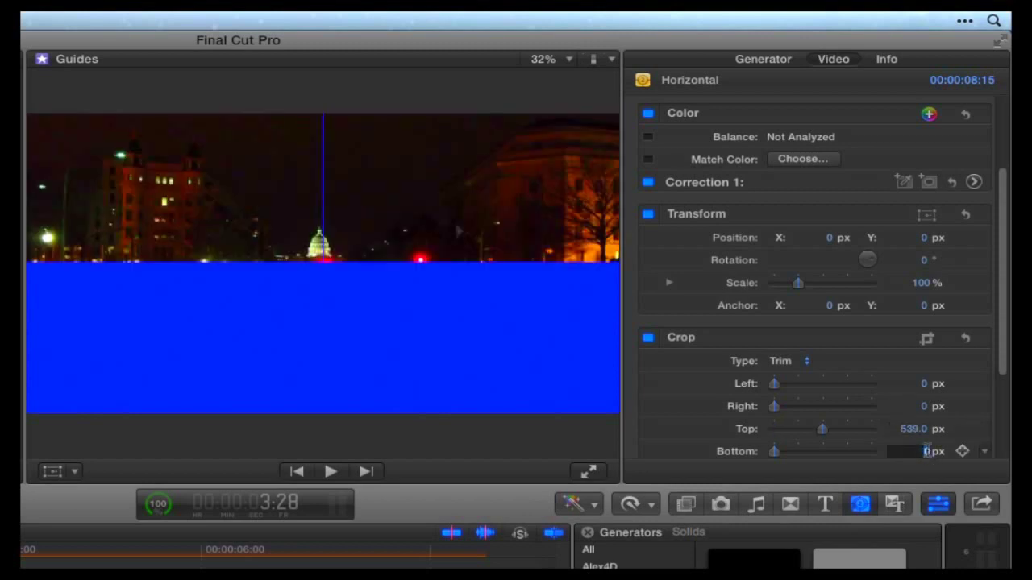
type("539")
key("Return")
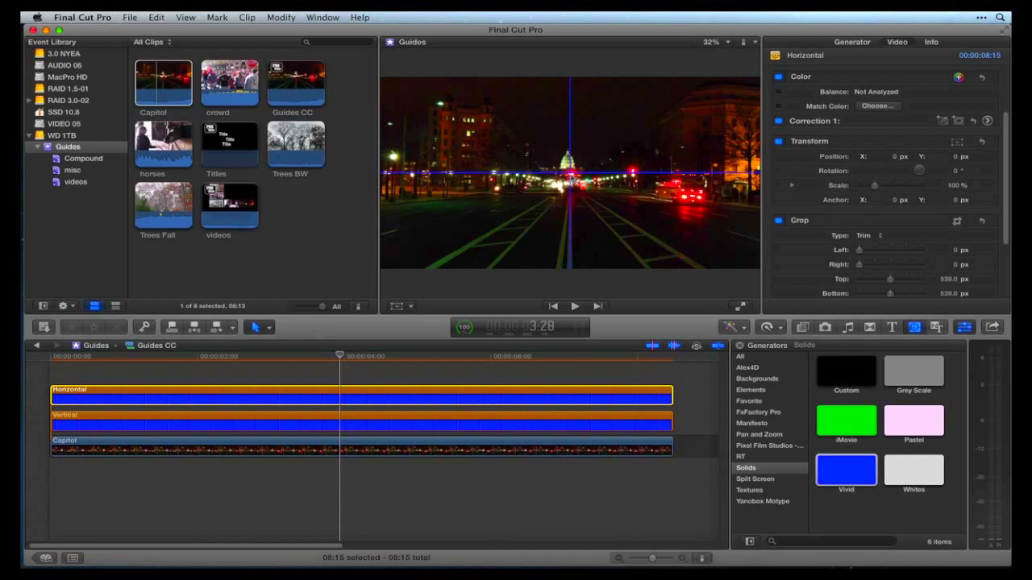
Step: Toggle the Horizontal and Vertical clips off and on to check each guide
key("v")
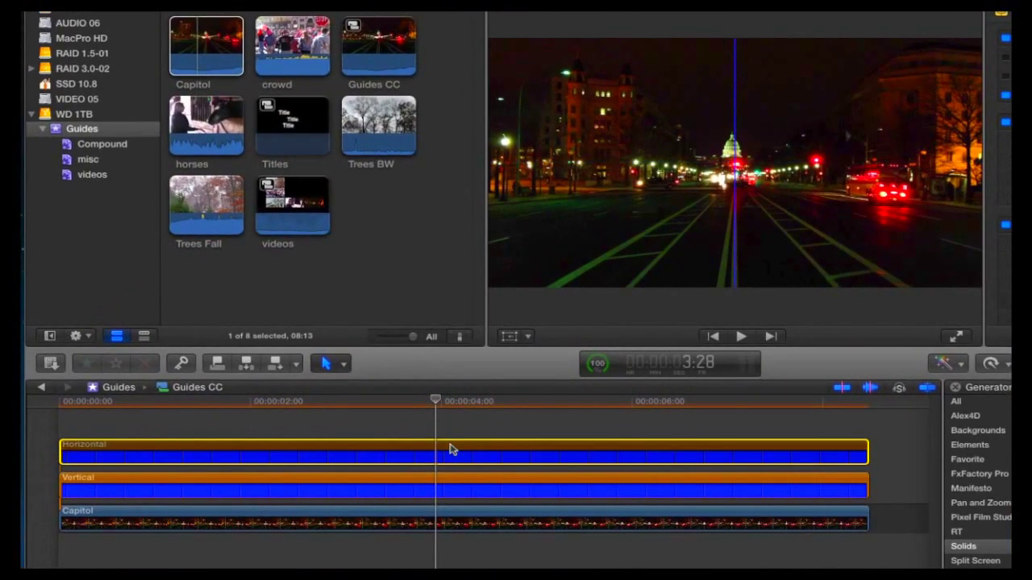
key("v")
left_click(464, 478)
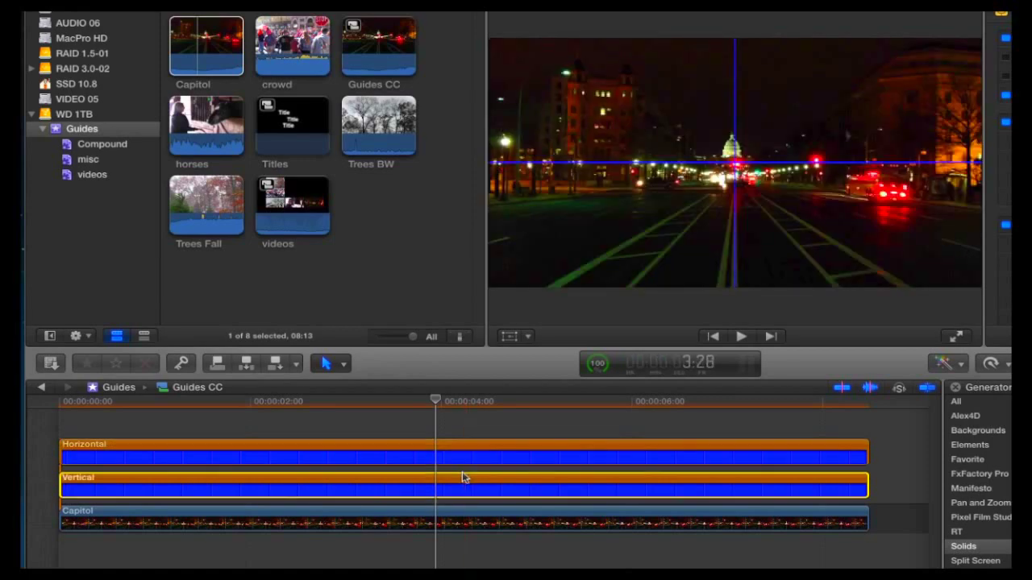
key("v")
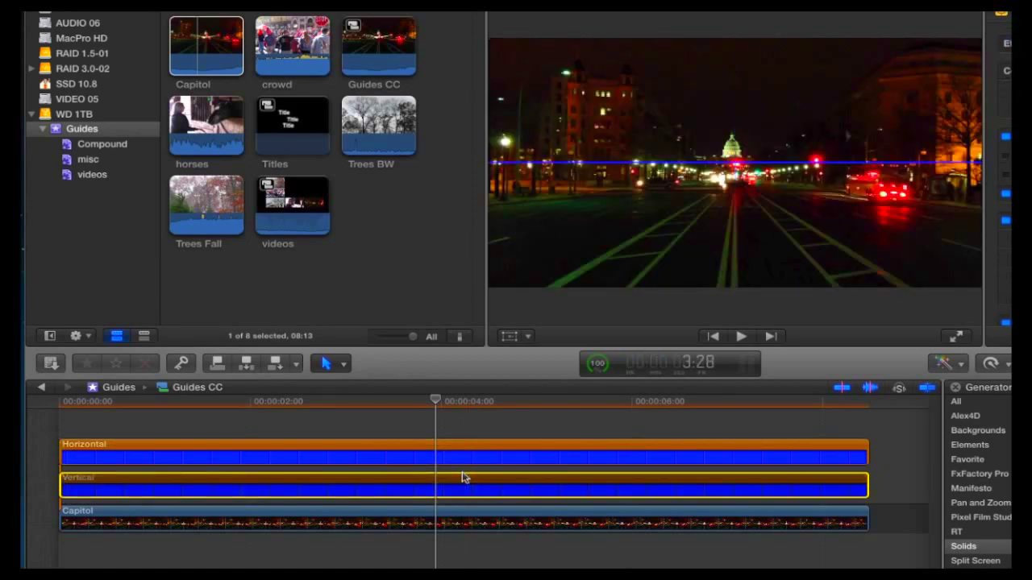
key("v")
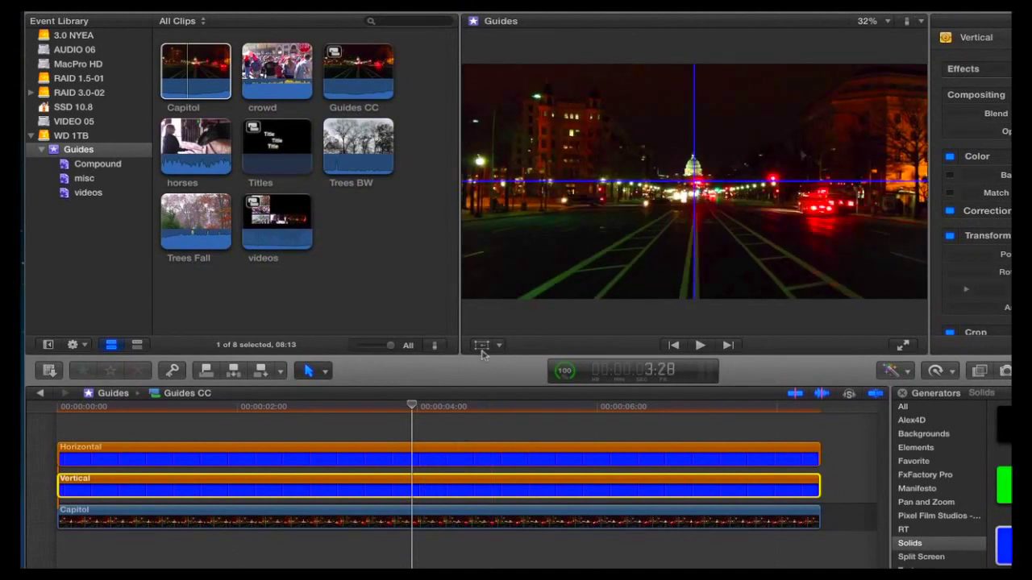
Step: Move the vertical guide left of centre and lower the horizontal guide toward the road
left_click(481, 345)
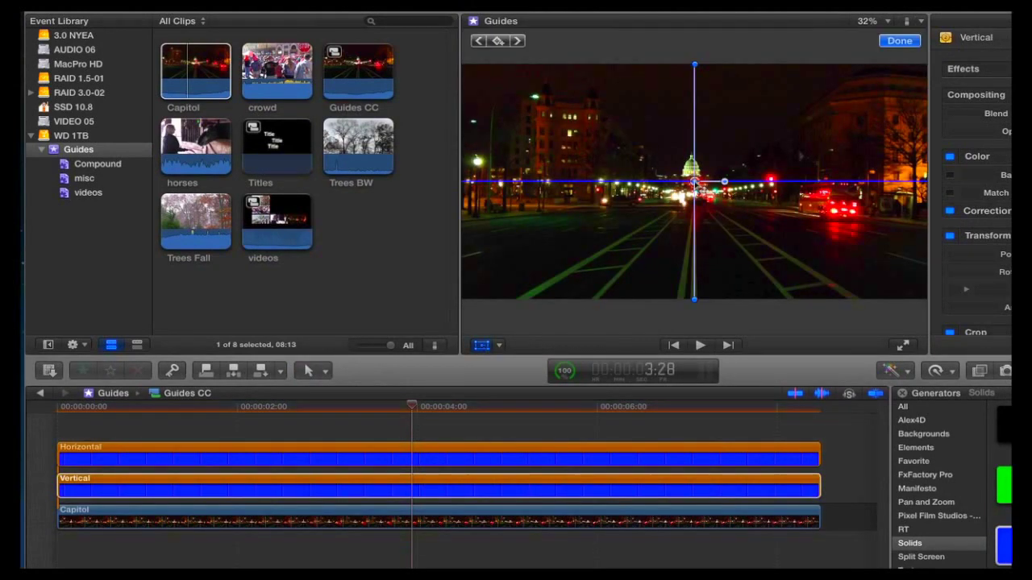
left_click_drag(694, 183, 506, 182)
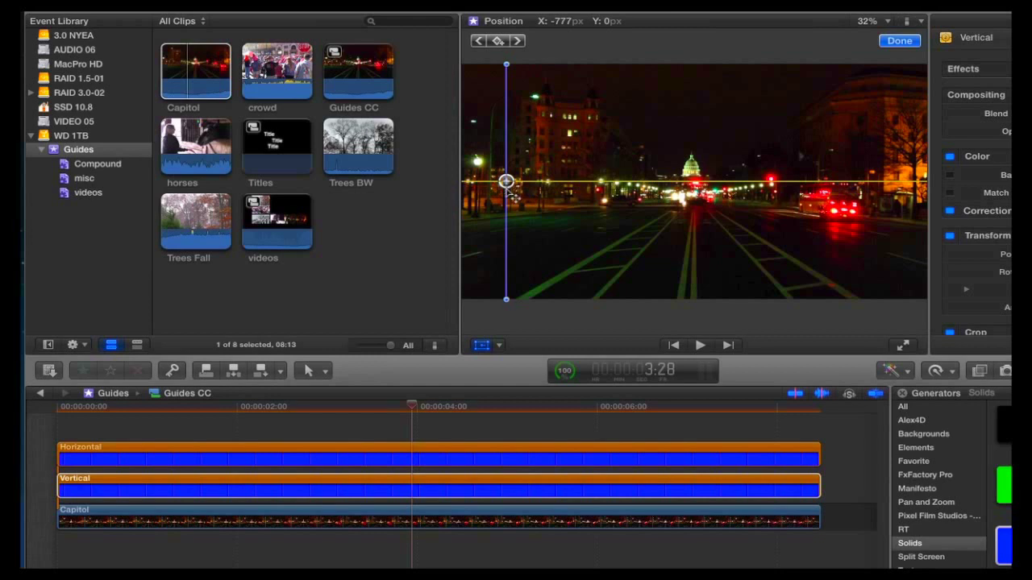
left_click_drag(507, 181, 551, 181)
left_click(494, 452)
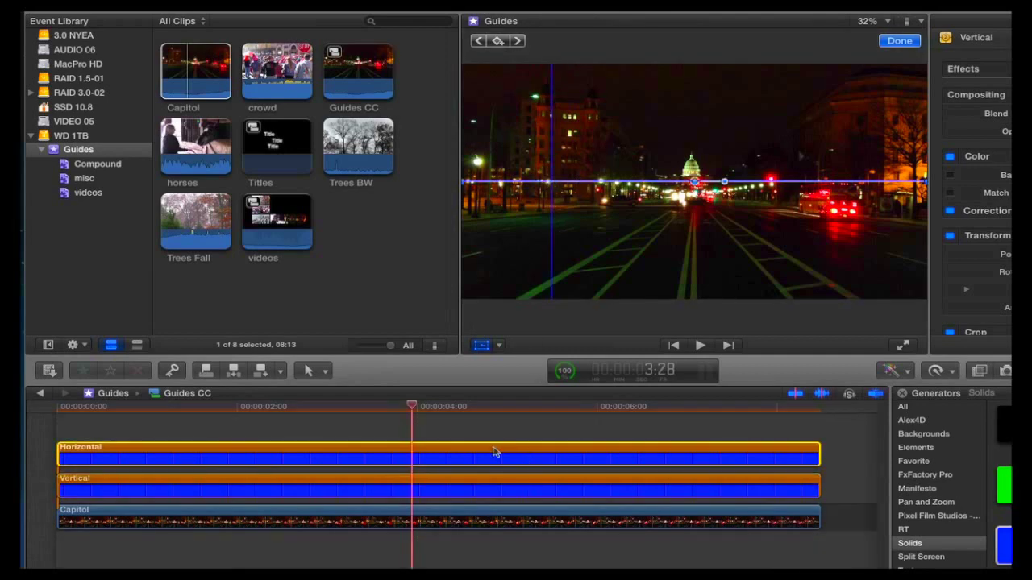
left_click_drag(694, 184, 696, 247)
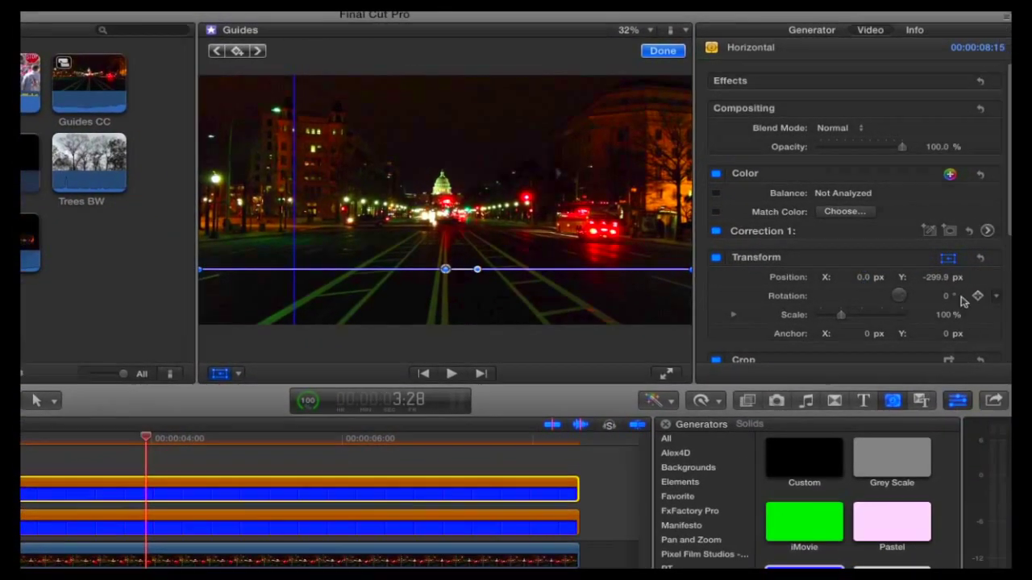
Step: Fine-tune the guides' Inspector positions, bringing the Vertical guide's Position X to about -558 px
left_click(928, 278)
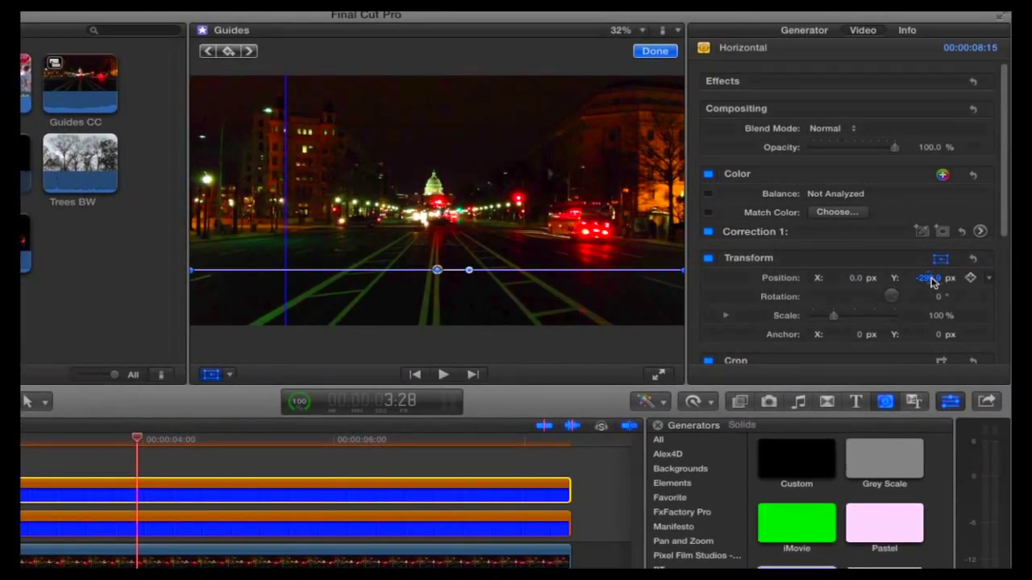
mouse_move(931, 280)
left_mouse_down()
mouse_move(931, 222)
mouse_move(931, 302)
mouse_move(928, 275)
mouse_move(929, 285)
left_mouse_up()
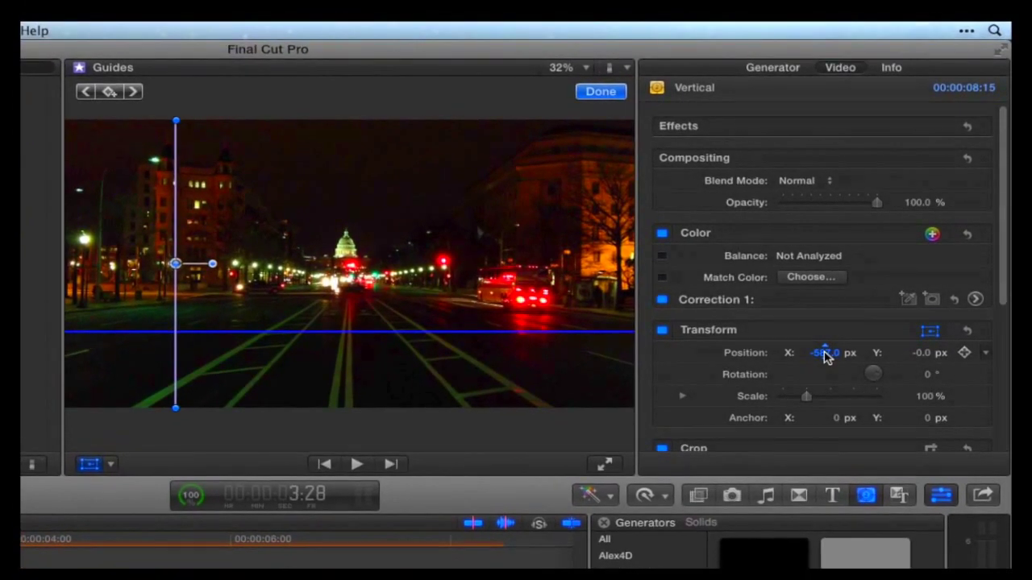
mouse_move(824, 355)
left_mouse_down()
mouse_move(875, 355)
mouse_move(824, 355)
left_mouse_up()
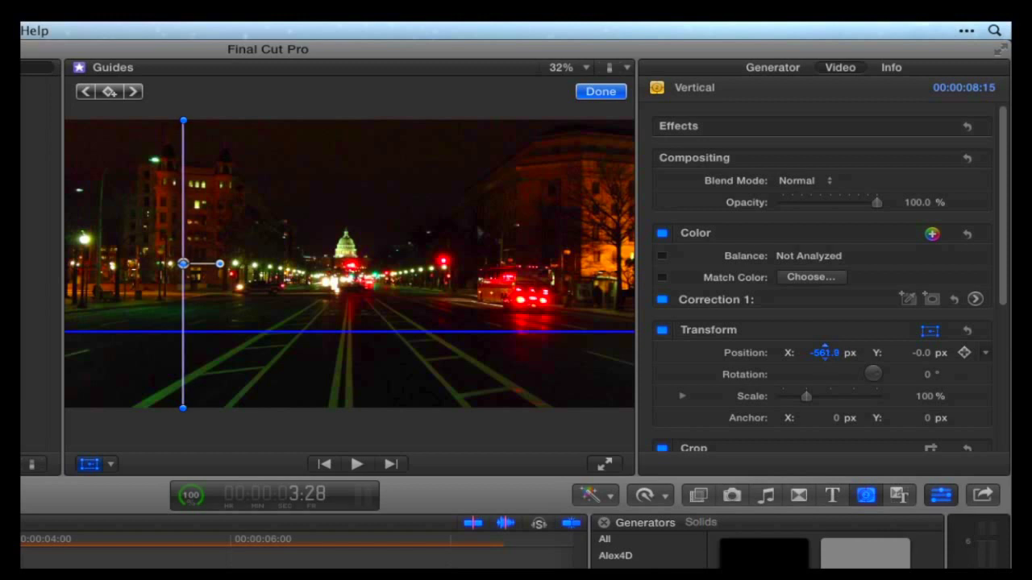
left_click_drag(824, 353, 825, 353)
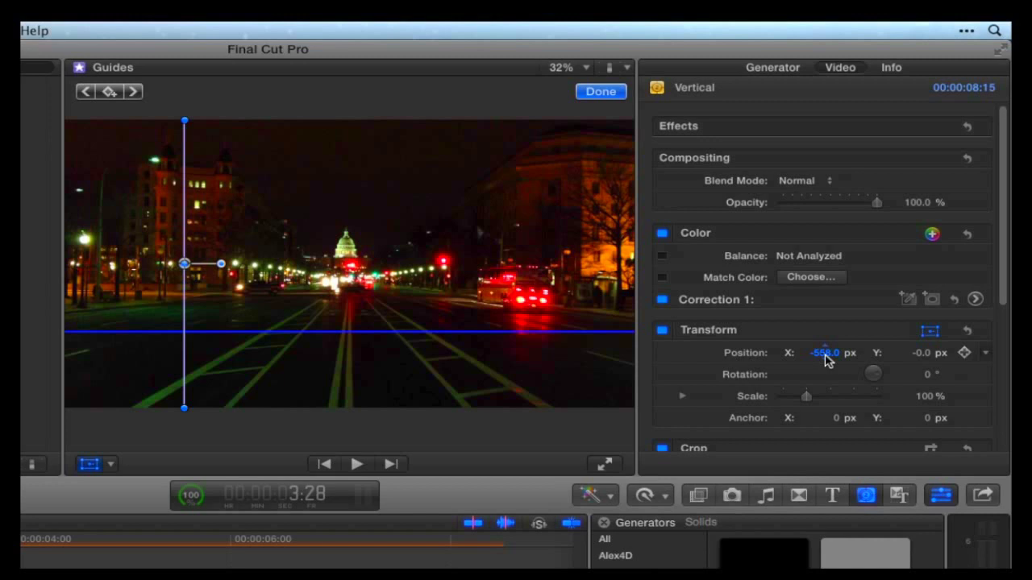
left_click_drag(826, 355, 825, 353)
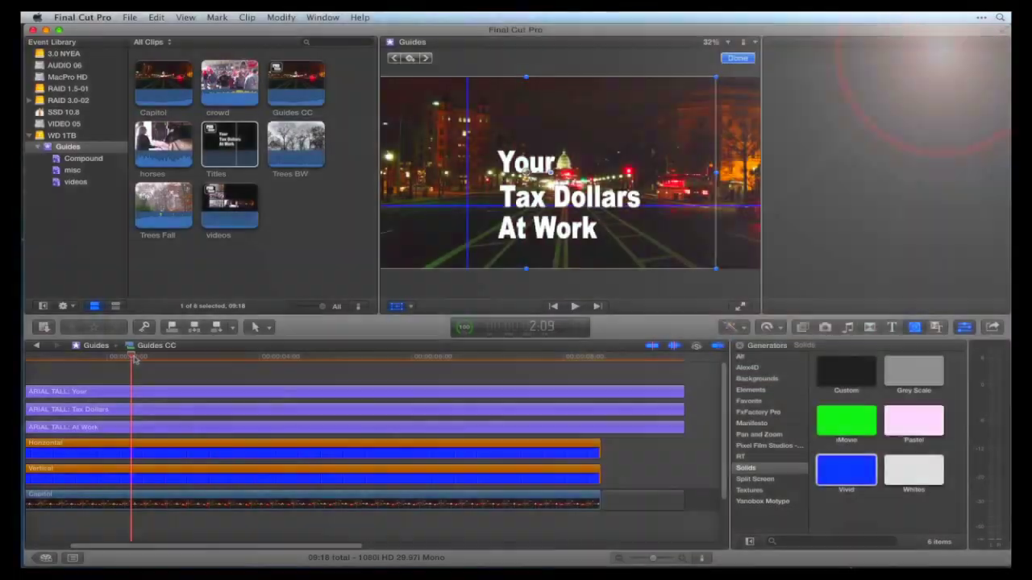
Step: Realign the Your and Tax Dollars titles in the viewer
left_click(528, 173)
left_click_drag(528, 165, 498, 143)
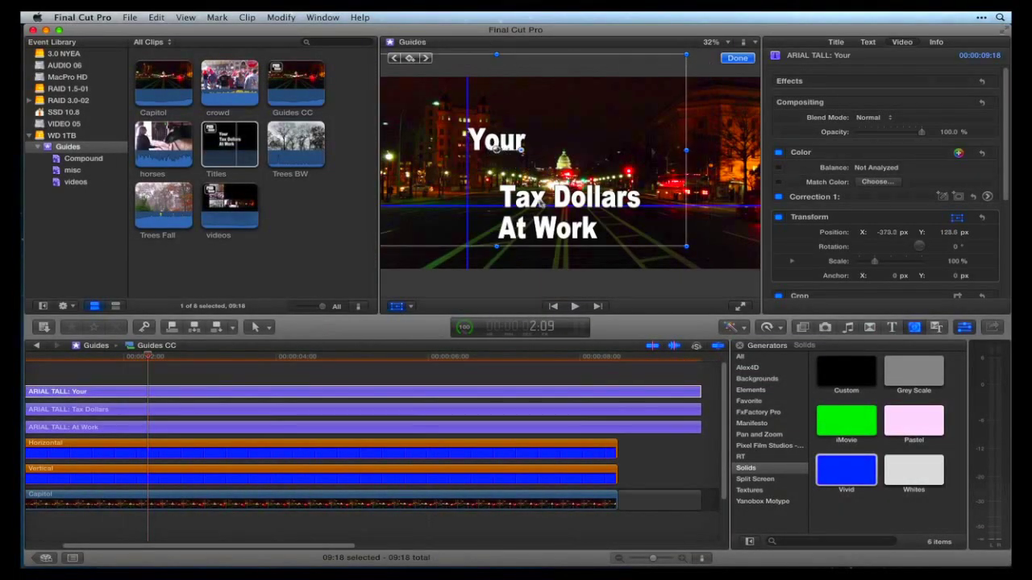
left_click_drag(599, 202, 520, 238)
left_click(435, 393)
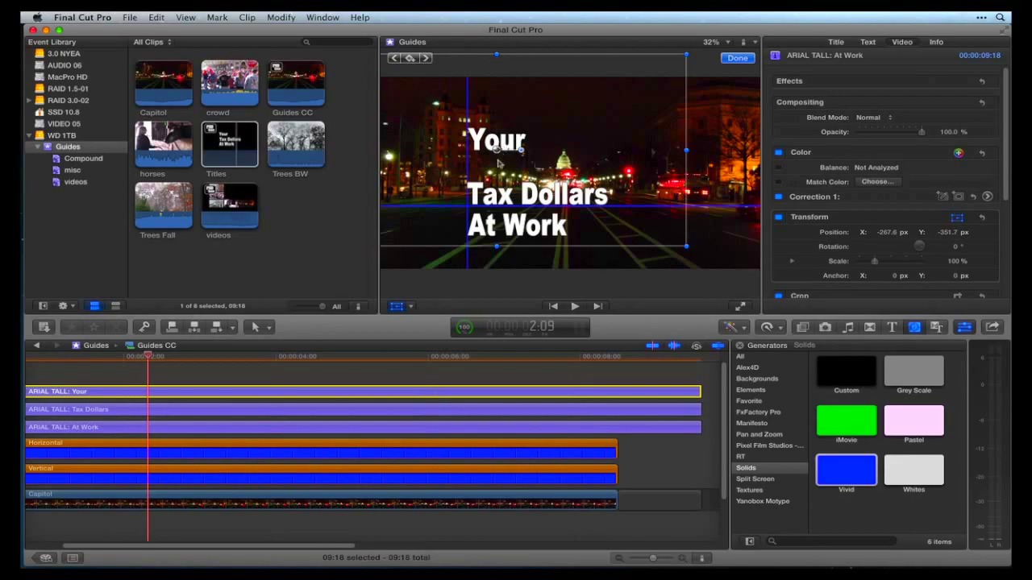
left_click_drag(499, 164, 499, 190)
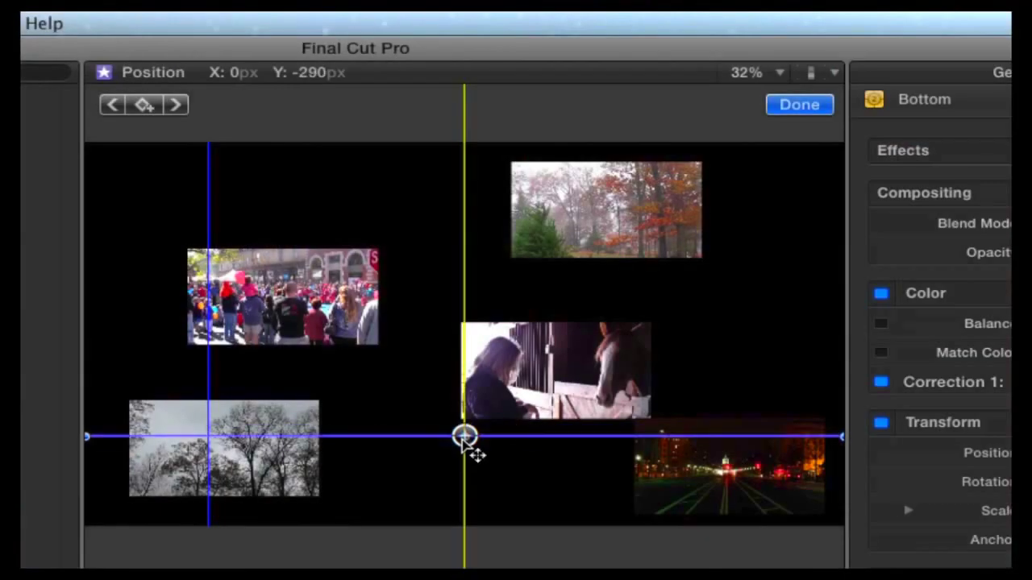
Step: Lower the horizontal guide and snap the crowd, Trees BW, horses and Trees Fall photos to the guides
left_click_drag(464, 436, 465, 462)
left_click_drag(283, 300, 334, 214)
left_click_drag(224, 447, 302, 414)
left_click_drag(556, 372, 499, 413)
left_click_drag(728, 463, 689, 412)
left_click(343, 216)
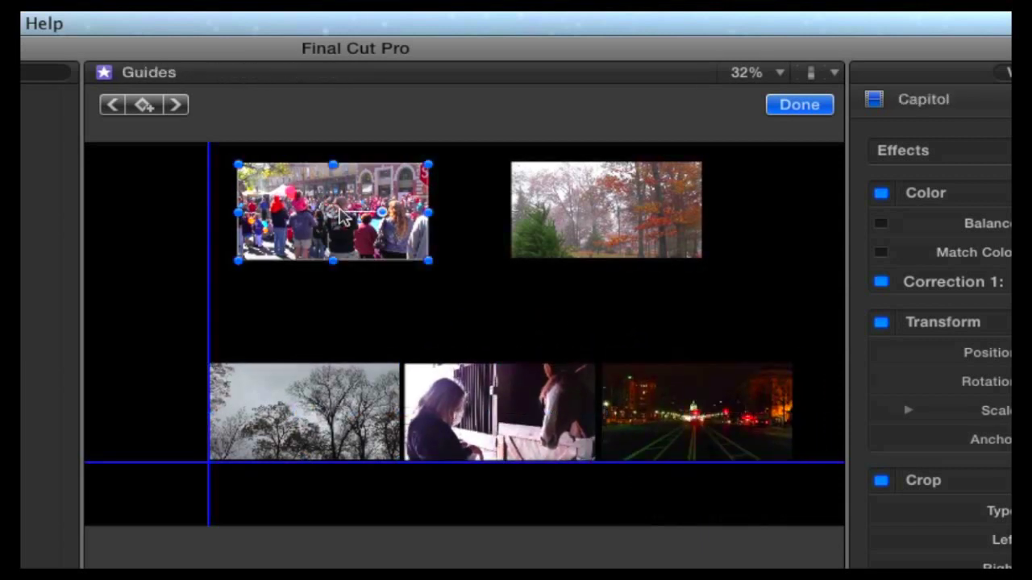
left_click_drag(343, 216, 307, 311)
left_click_drag(607, 214, 308, 211)
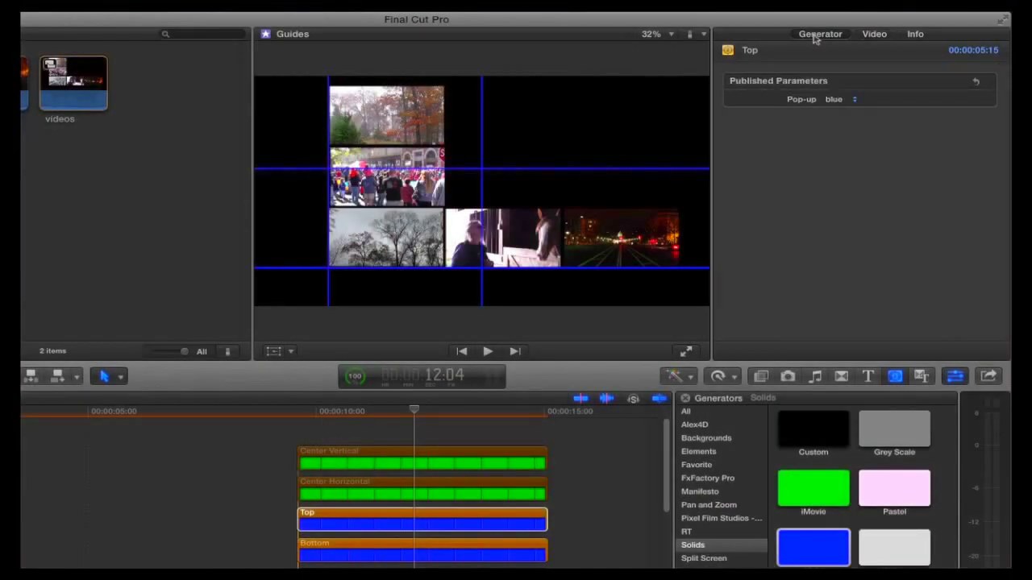
Step: Colour the Top guide green and the Bottom guide pink
left_click(854, 99)
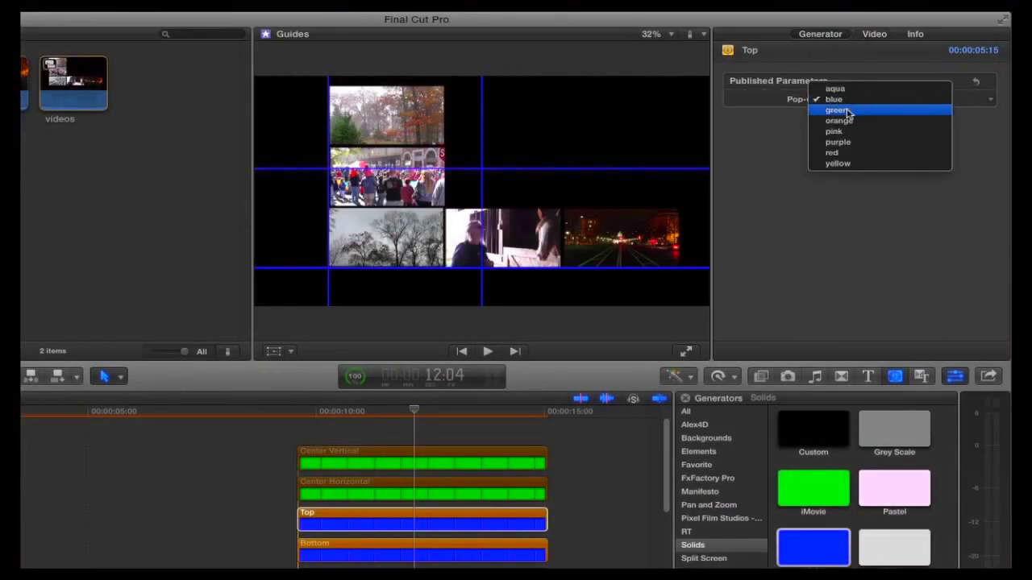
left_click(838, 110)
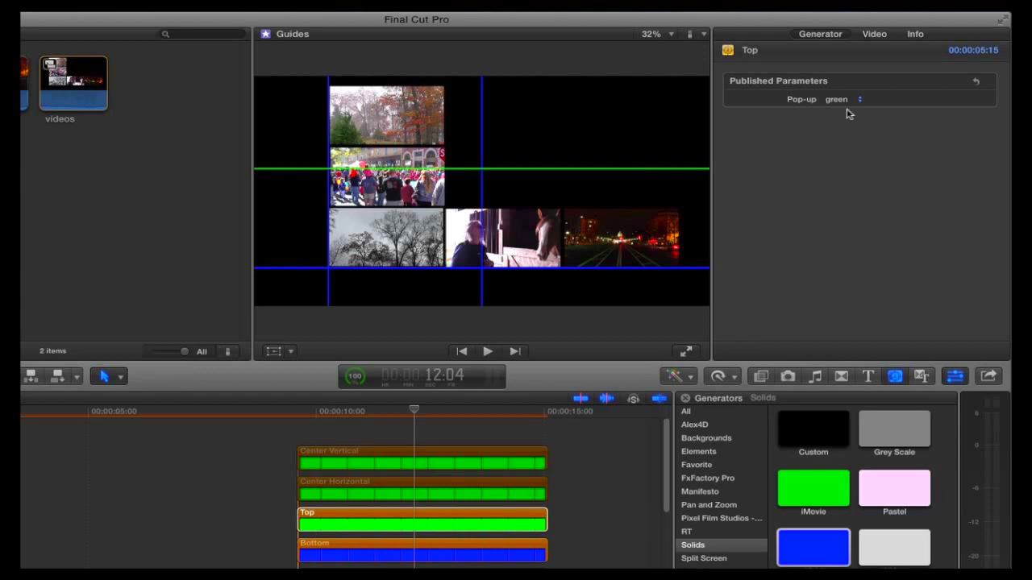
left_click(451, 546)
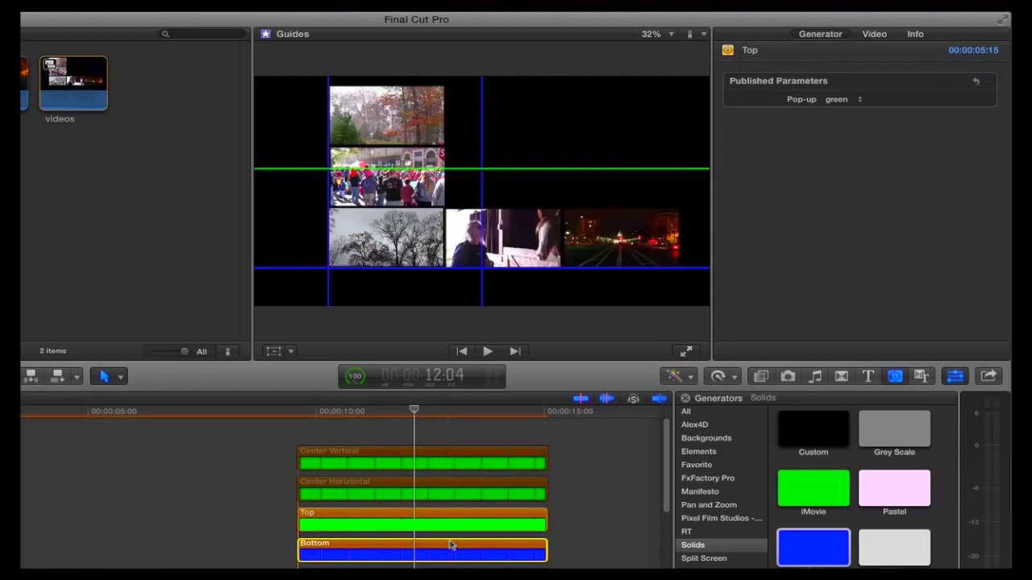
left_click(851, 100)
left_click(851, 132)
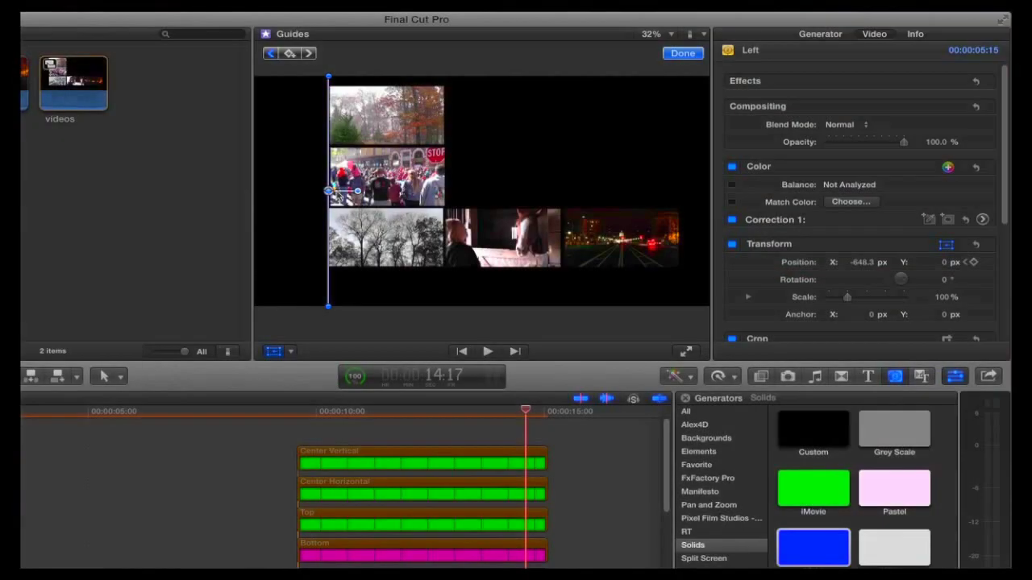
Step: Drag the Left guide to X 828.5 px and play back the composite
left_click_drag(328, 191, 687, 199)
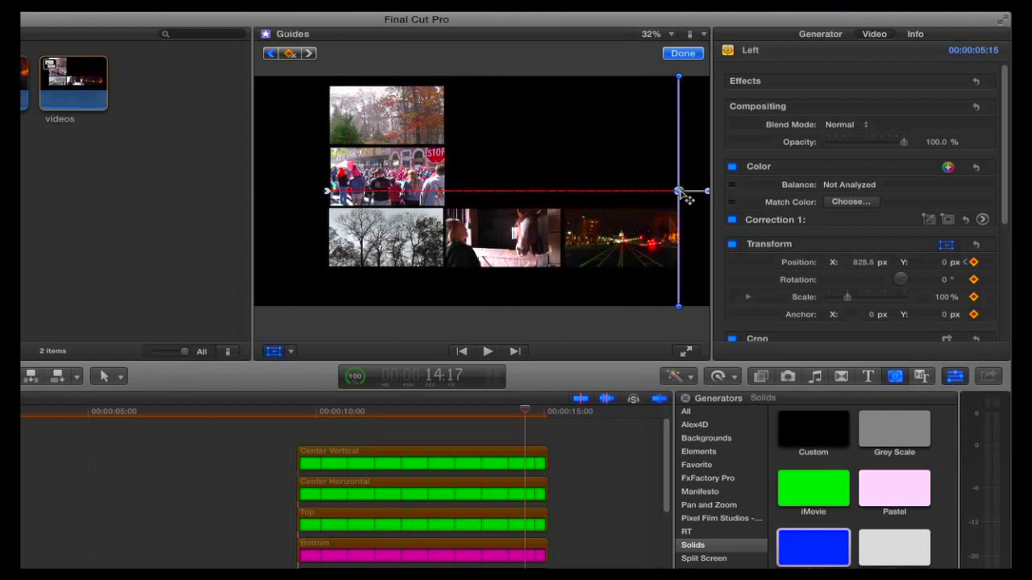
left_click(682, 53)
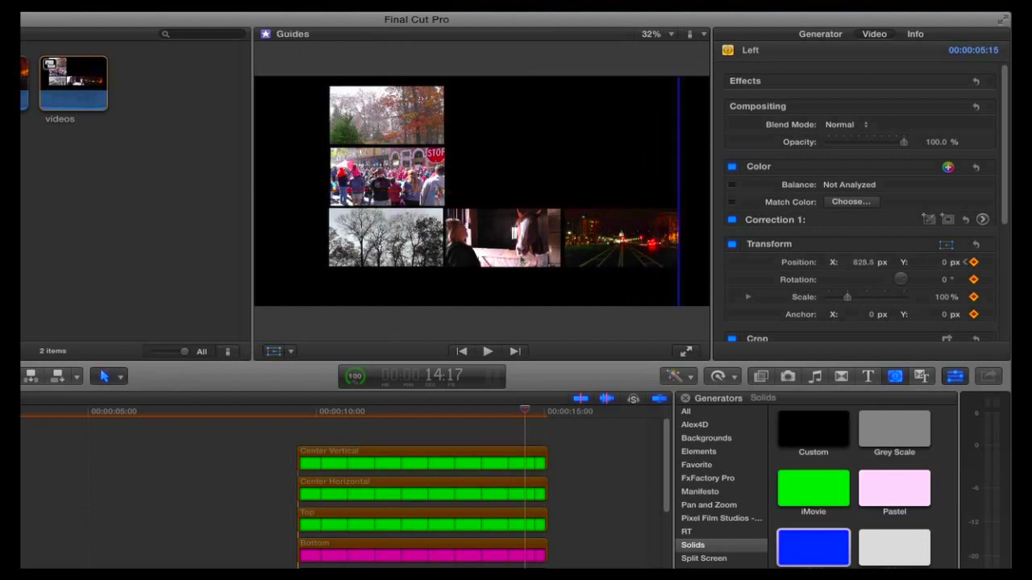
left_click(299, 411)
key("space")
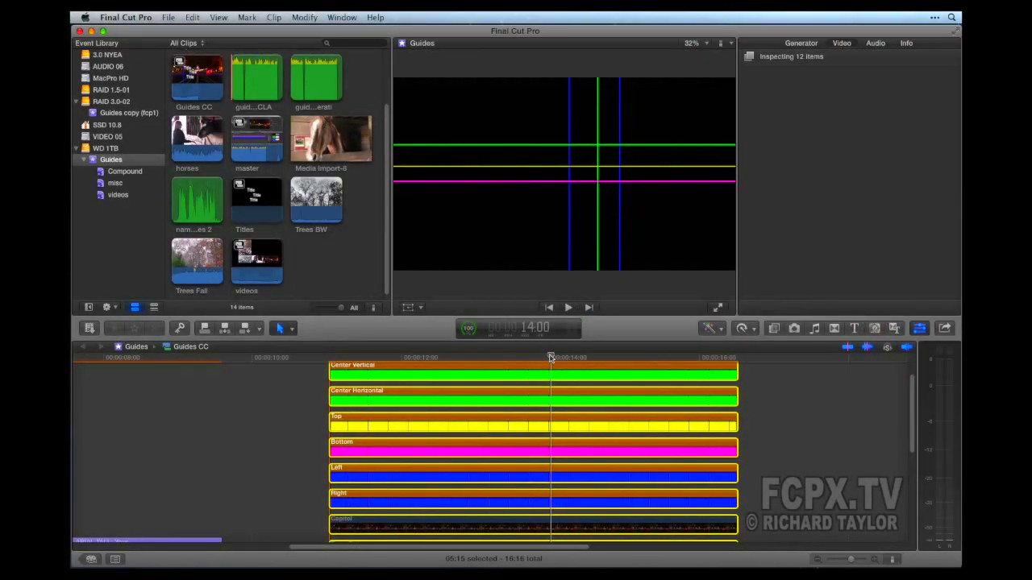
Step: Group the six selected guide clips into a new compound clip, Guides Clip 5
left_click_drag(764, 512, 682, 372)
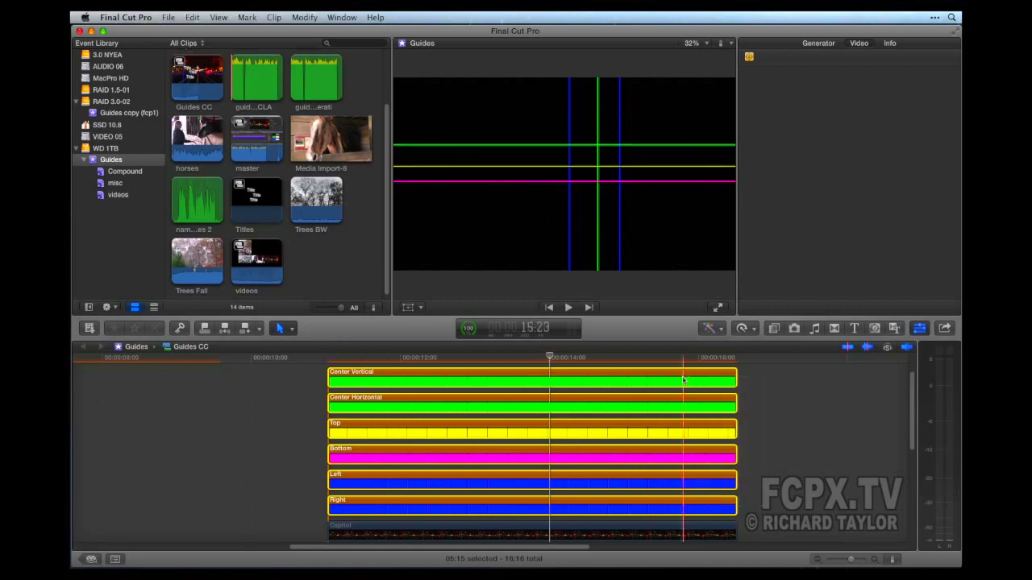
left_click(168, 17)
left_click(193, 102)
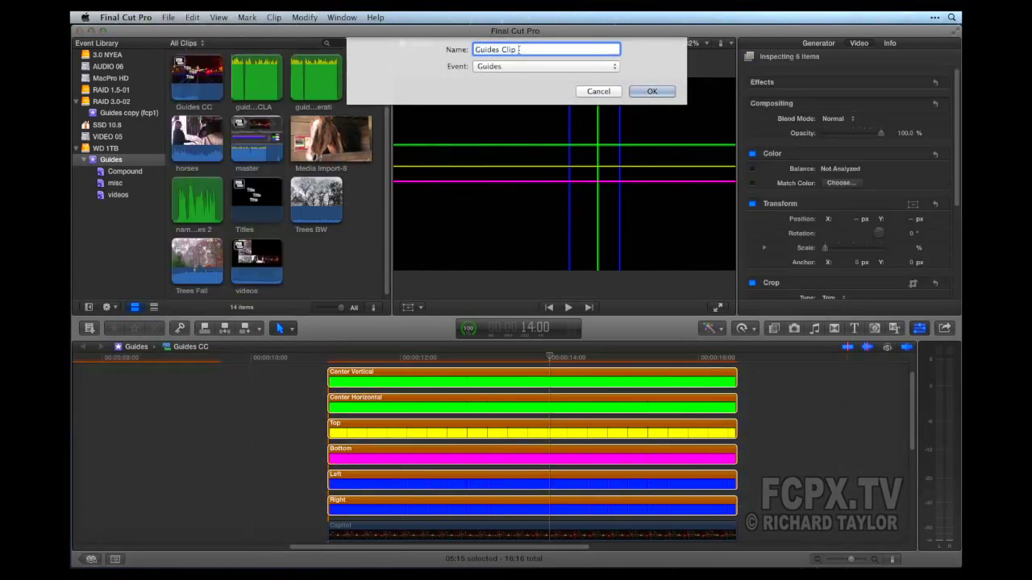
left_click(649, 92)
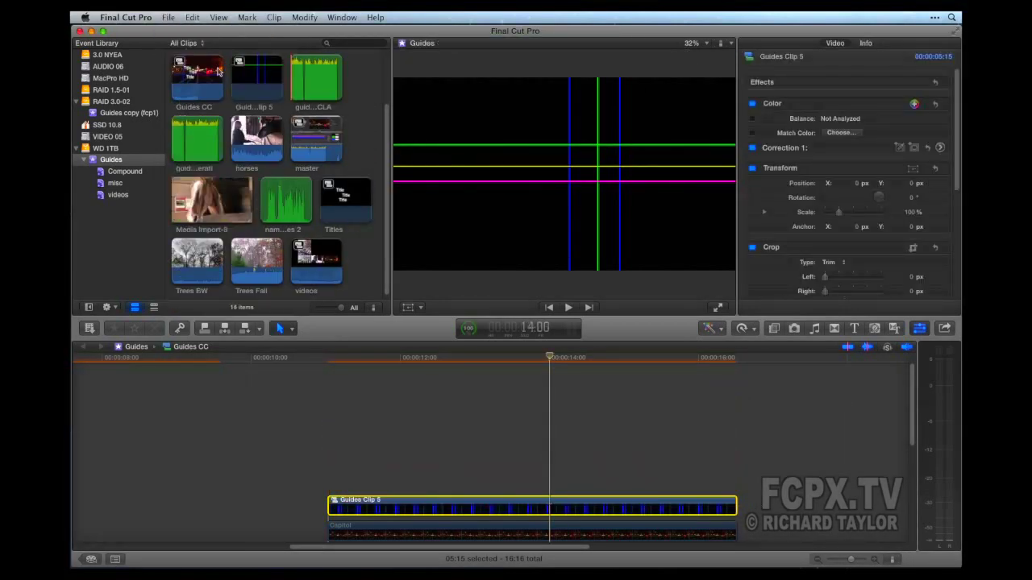
Step: Break the timeline compound apart into separate guides and select Guides Clip 5 in the browser
left_click(274, 17)
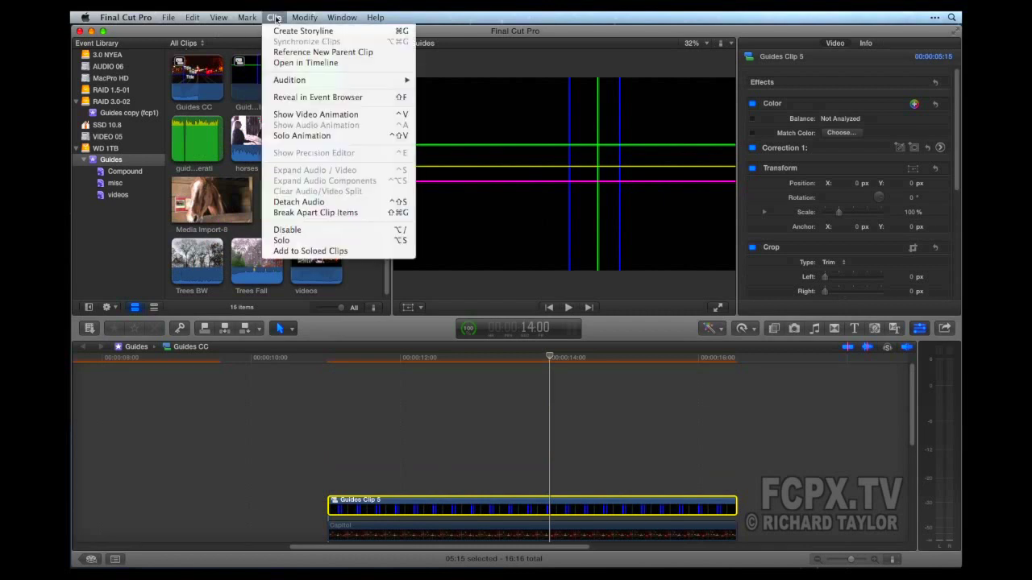
left_click(337, 213)
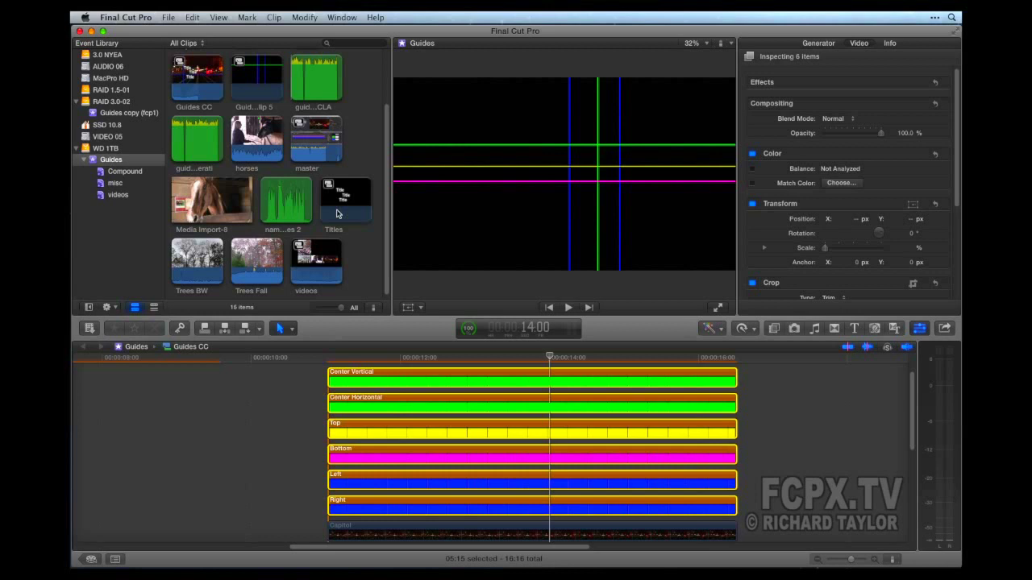
left_click(264, 97)
left_click(264, 97)
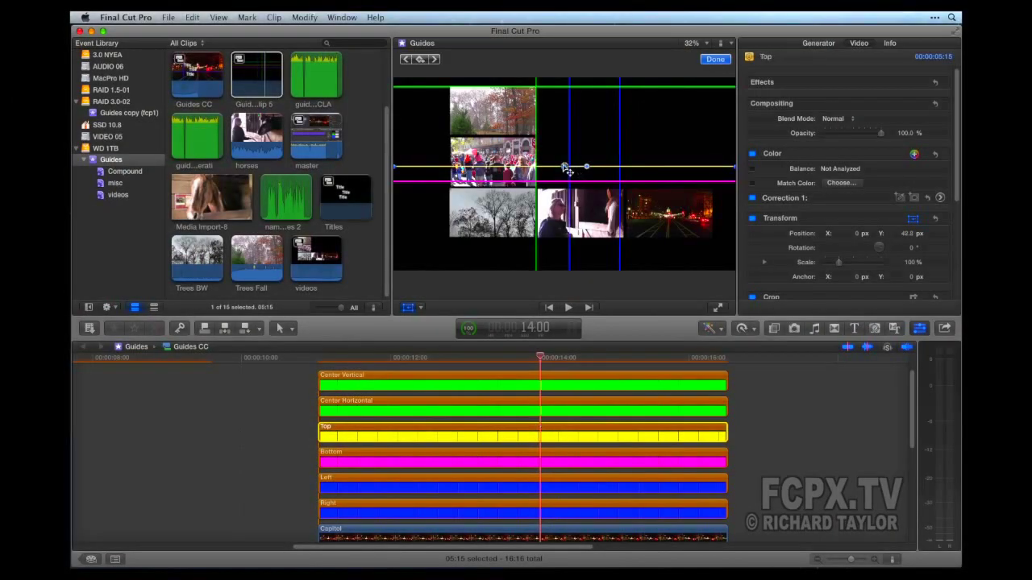
Step: Move the yellow Top guide toward the pink line and the Right guide to about X 866 px
left_click_drag(567, 169, 451, 174)
left_click_drag(619, 174, 719, 175)
left_click(541, 360)
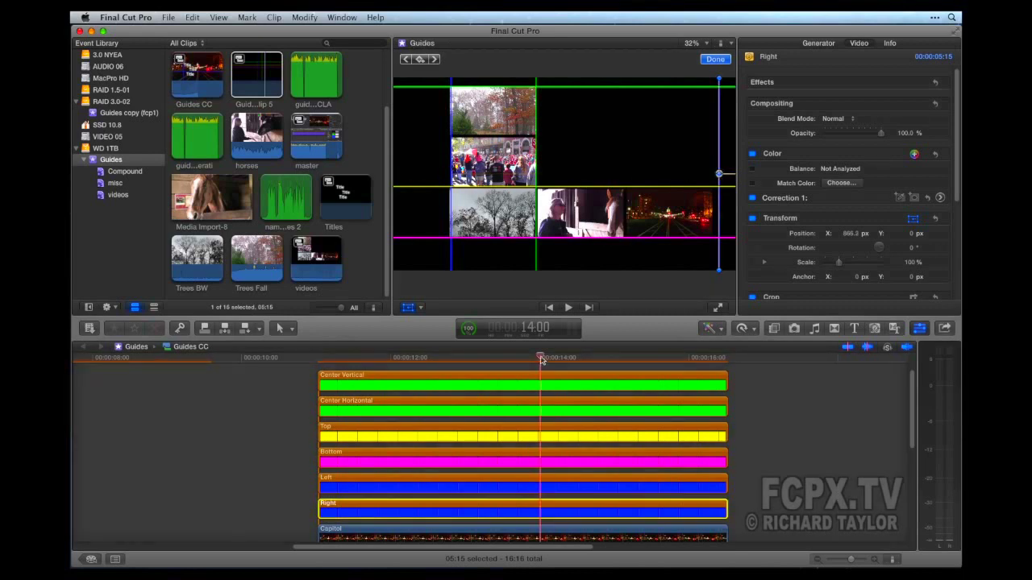
left_click(408, 308)
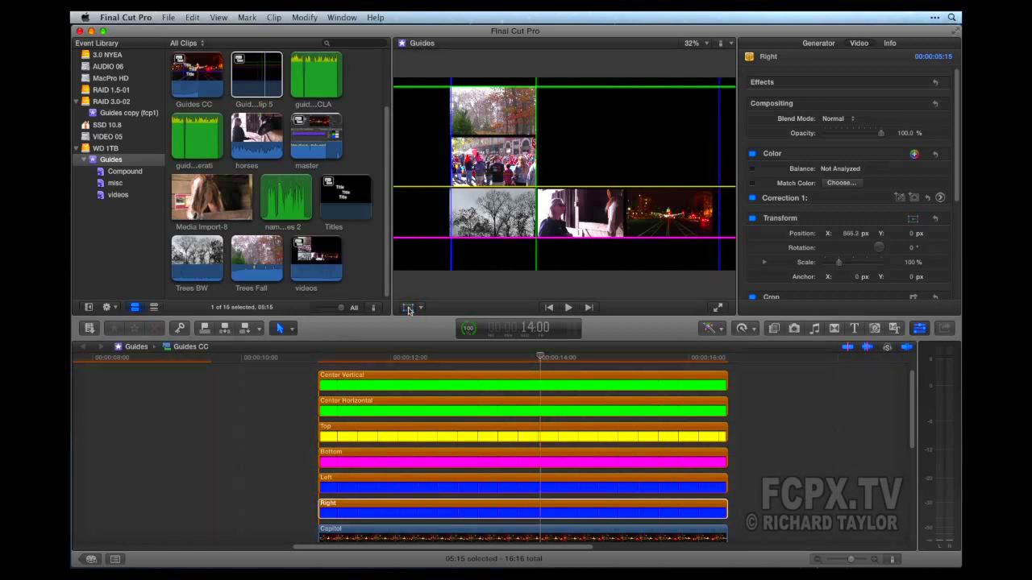